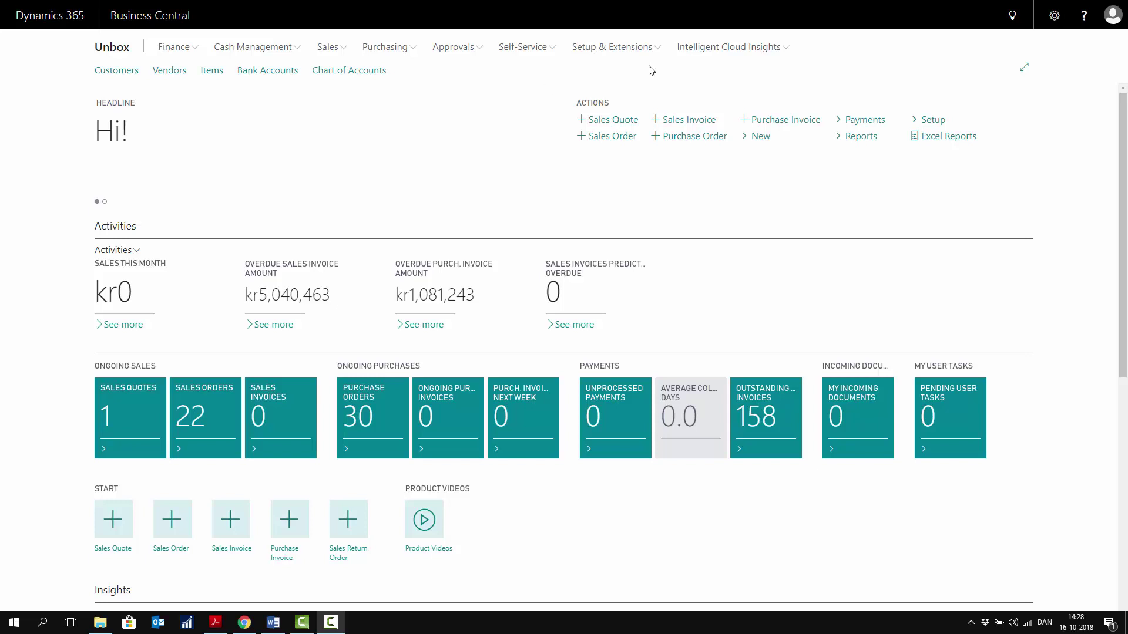
Open the Planning Worksheets page by searching 'plan wo'
click(1012, 16)
text(p)
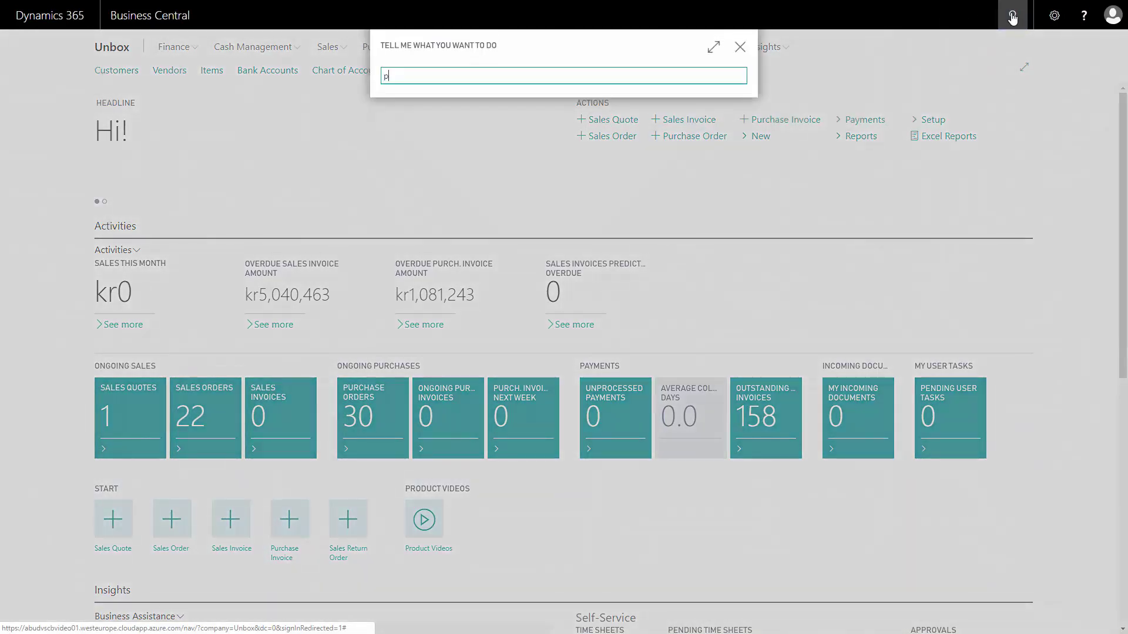
text(lan work)
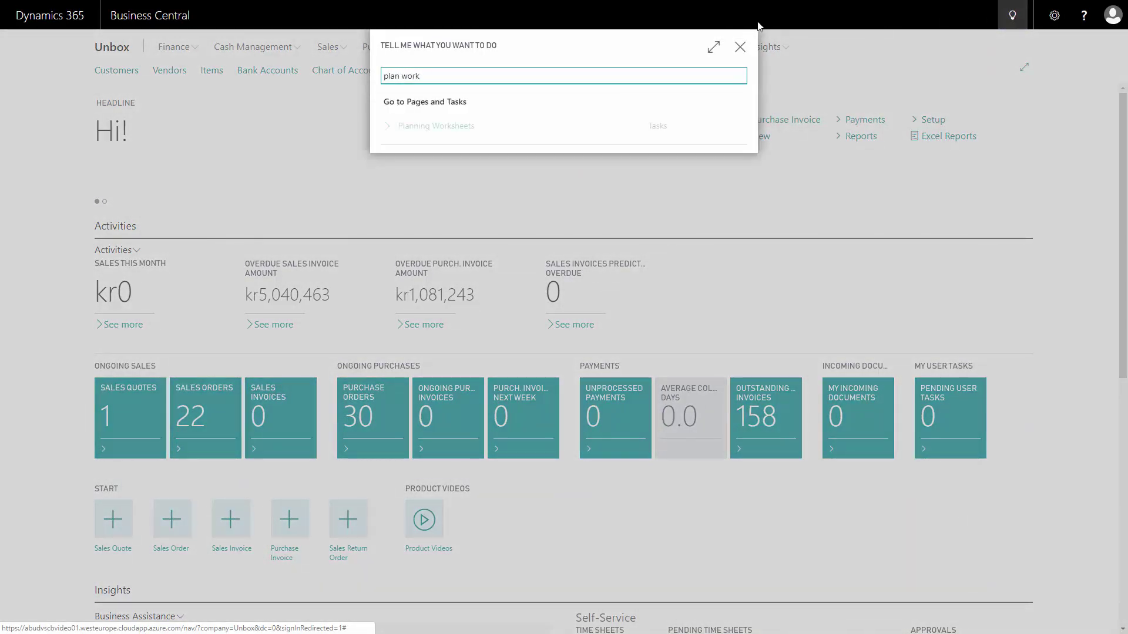
click(449, 126)
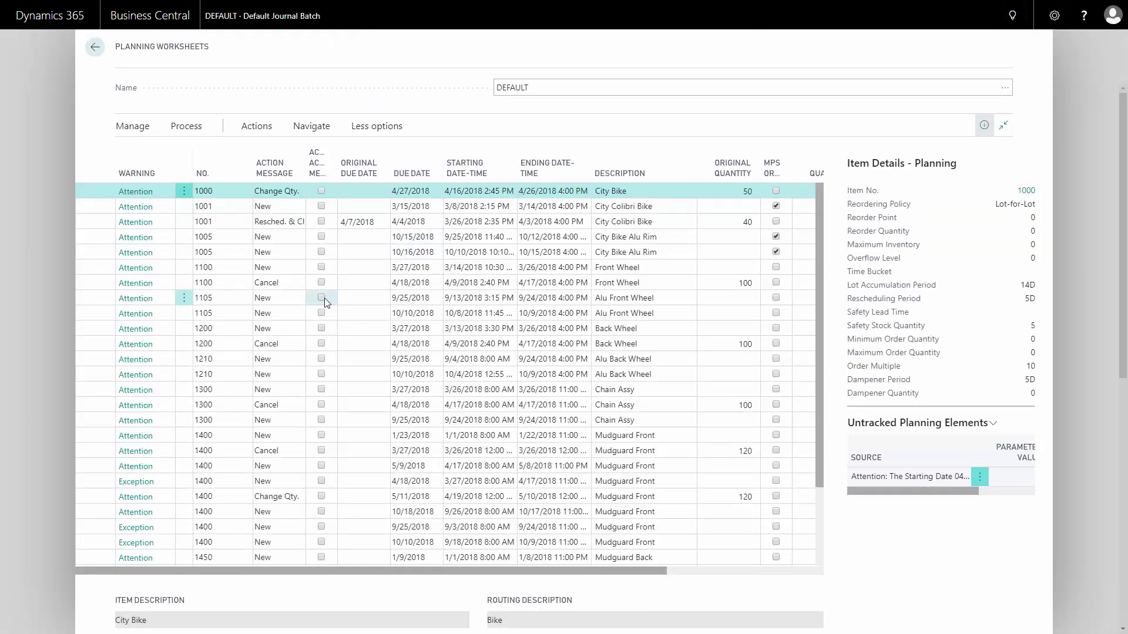
Tick Accept Action Message on the 9/25/2018 Alu Front Wheel (1105) planning line
click(321, 298)
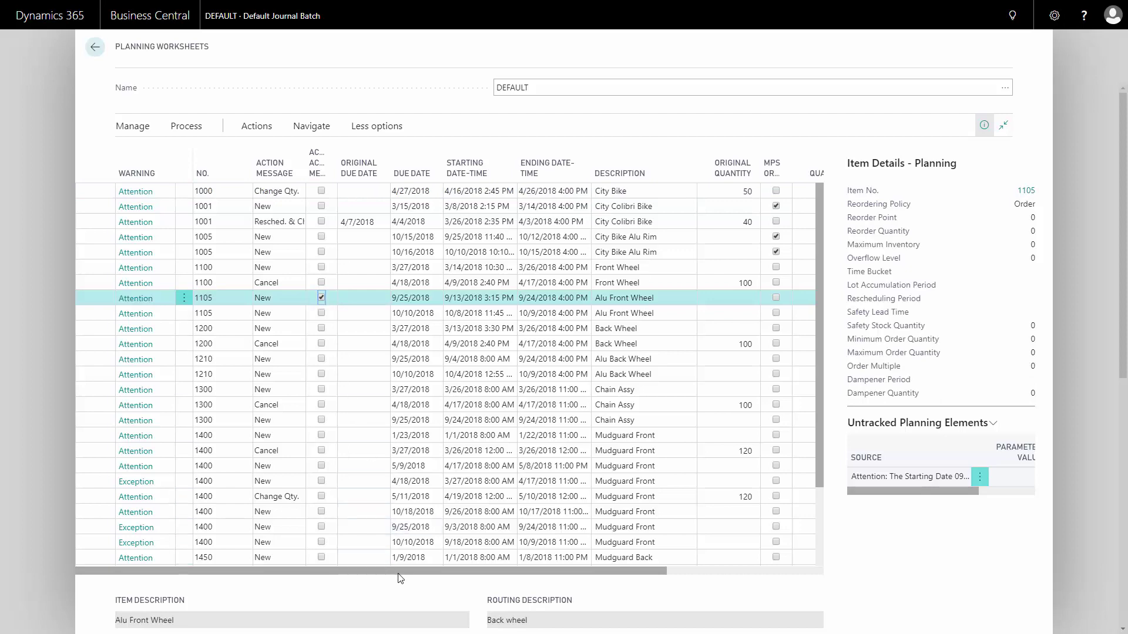
drag(400, 573, 535, 585)
scroll(619, 443, right, 3)
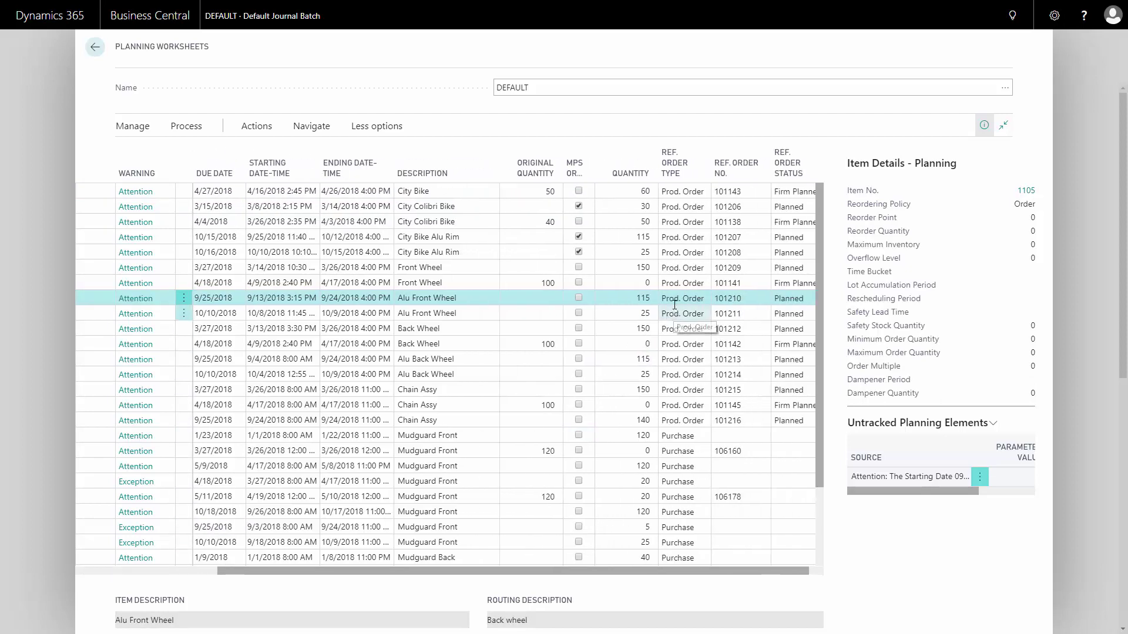
drag(536, 571, 365, 576)
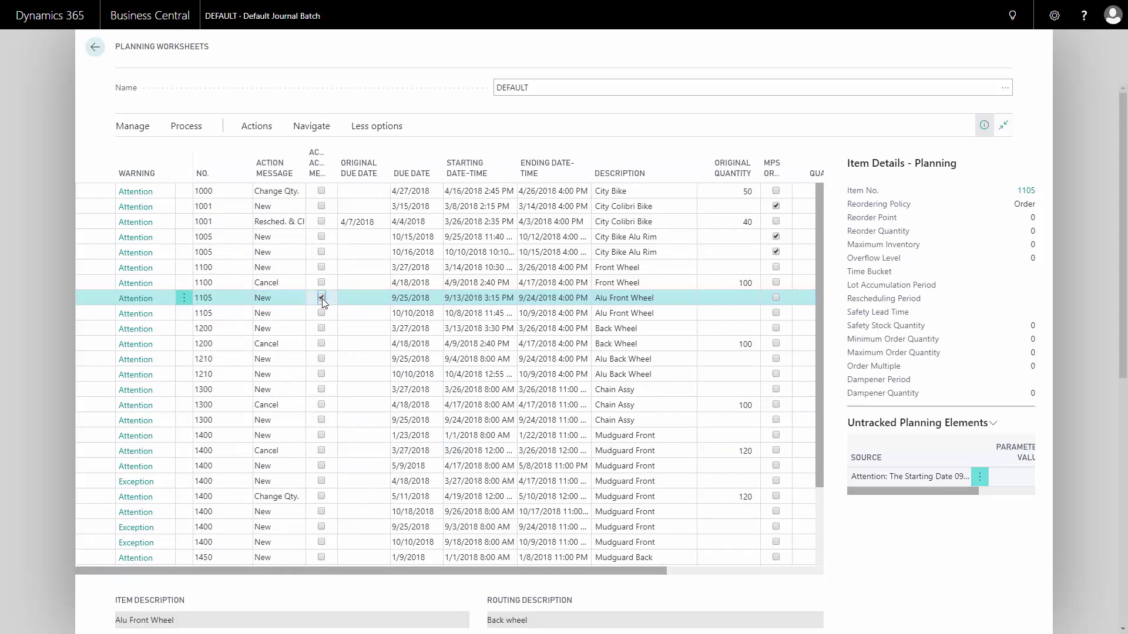
Carry out the accepted action message with Firm Planned as the production order type
click(188, 127)
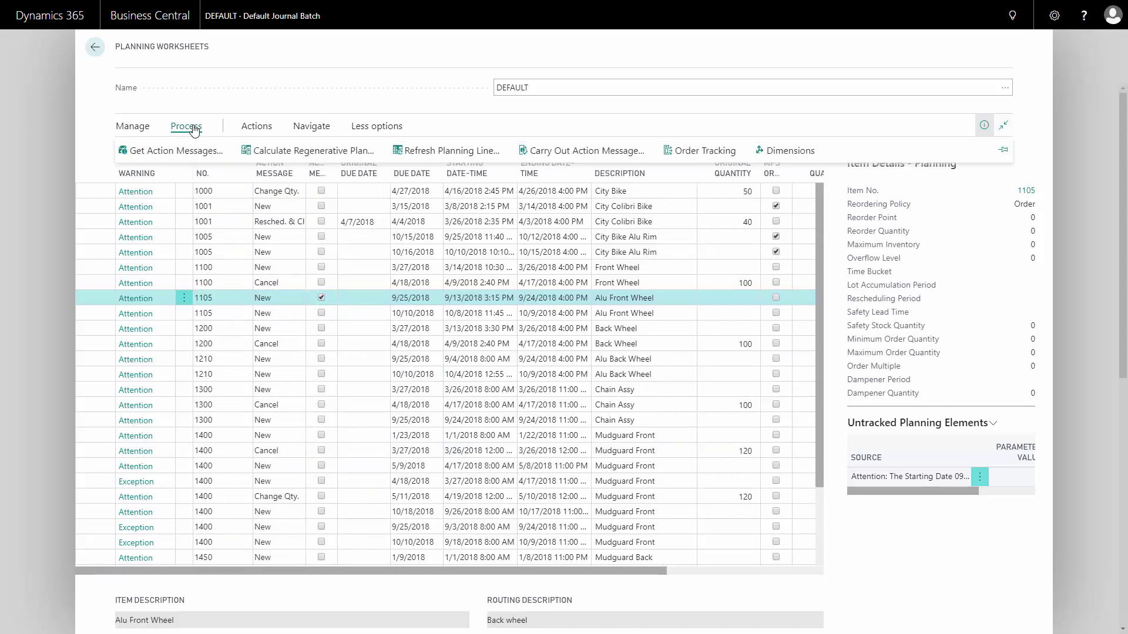
click(558, 151)
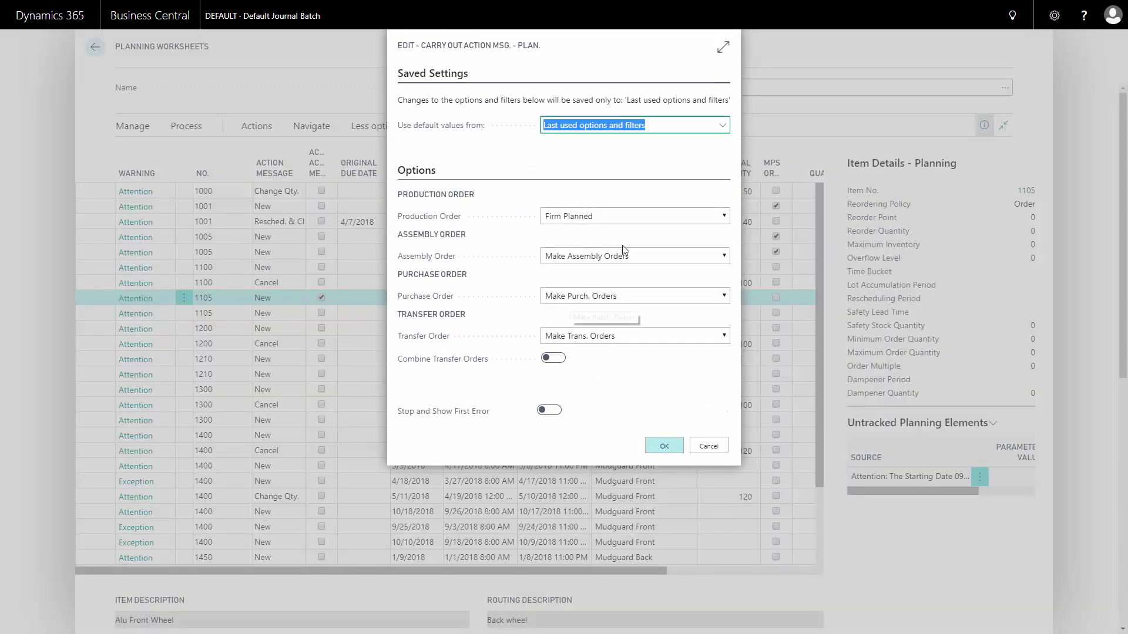
click(597, 216)
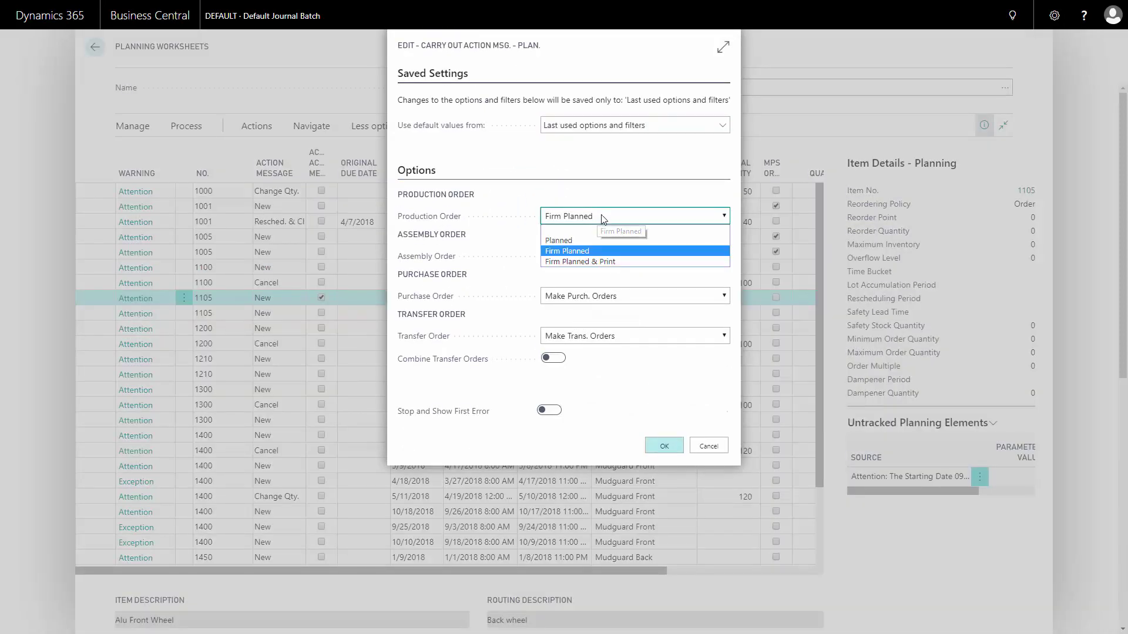
click(569, 255)
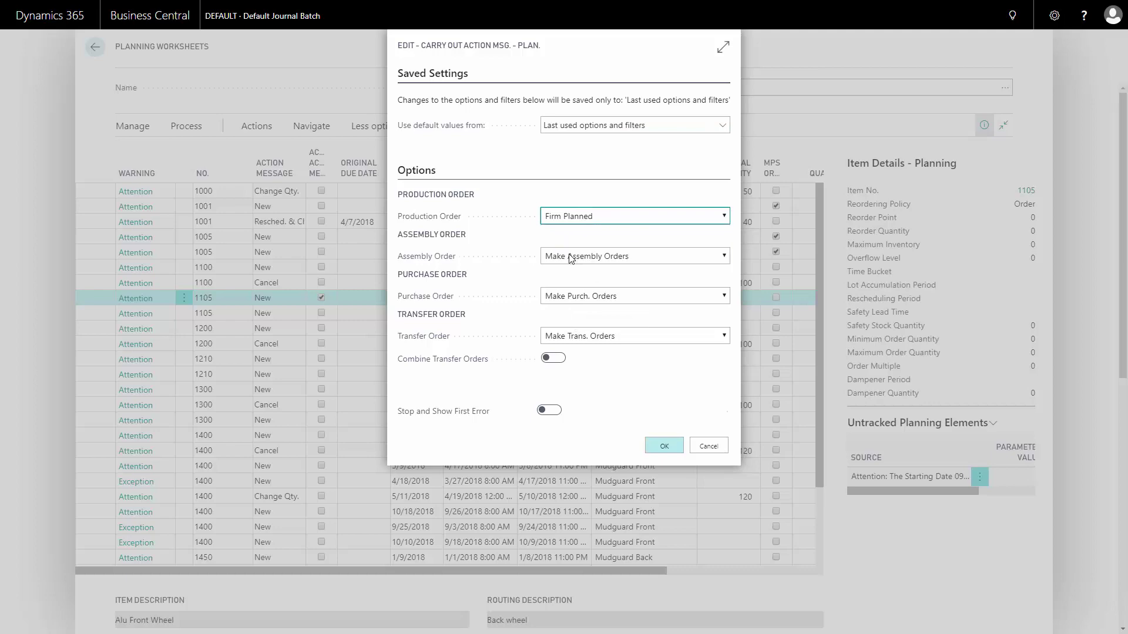
click(669, 449)
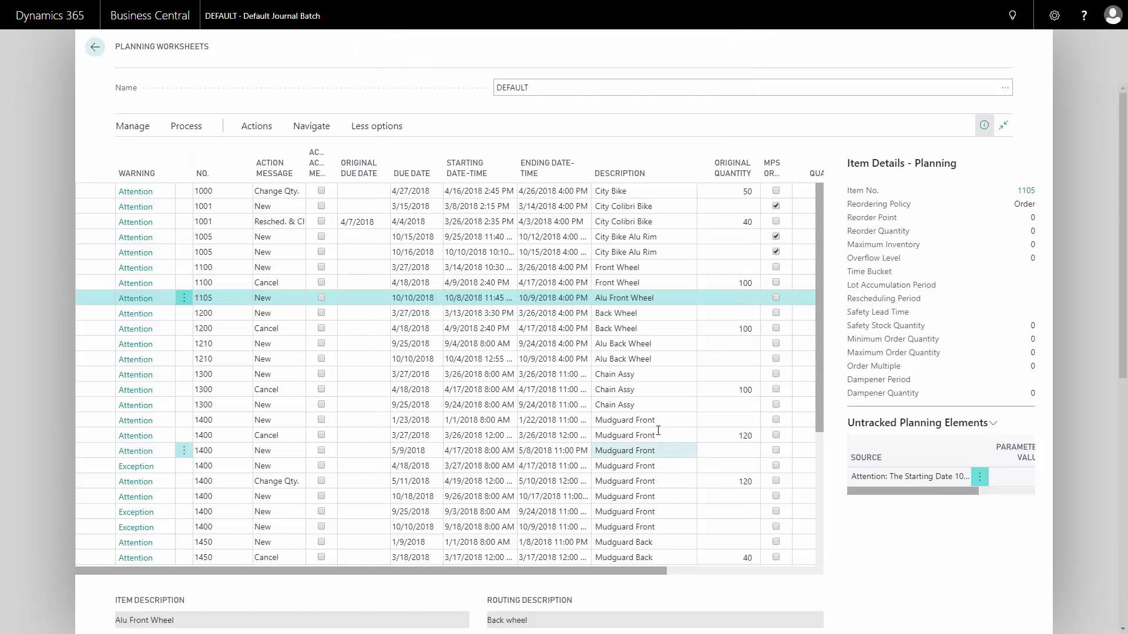
Find Firm Planned Prod. Orders via 'firm pla' and open order 101159 for Alu Front Wheel
click(96, 53)
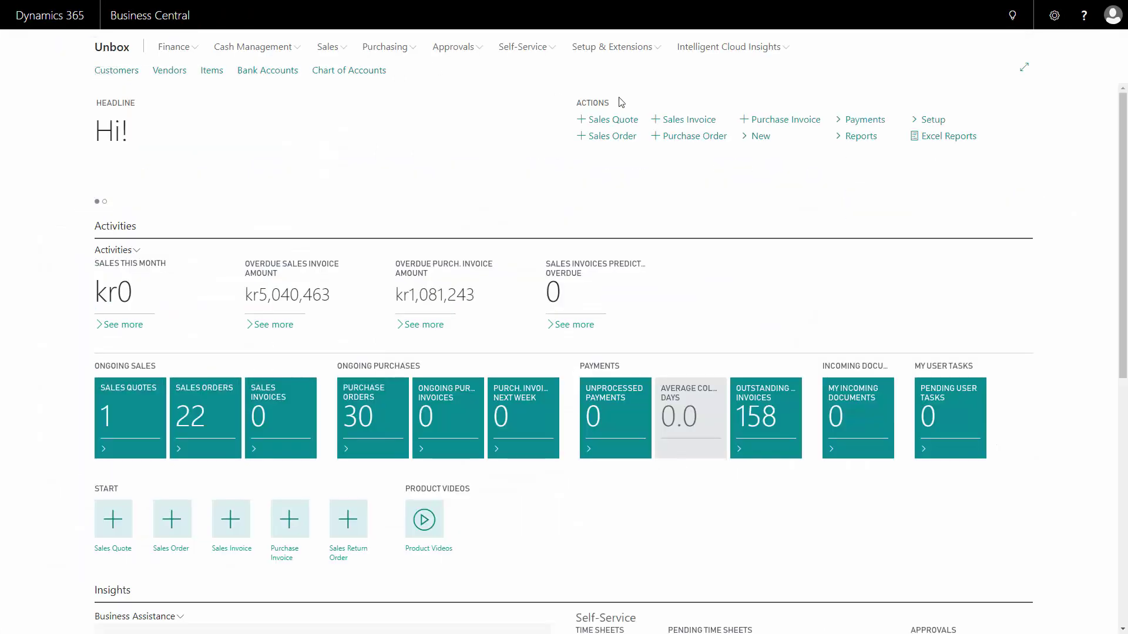
click(1012, 16)
text(firm pl)
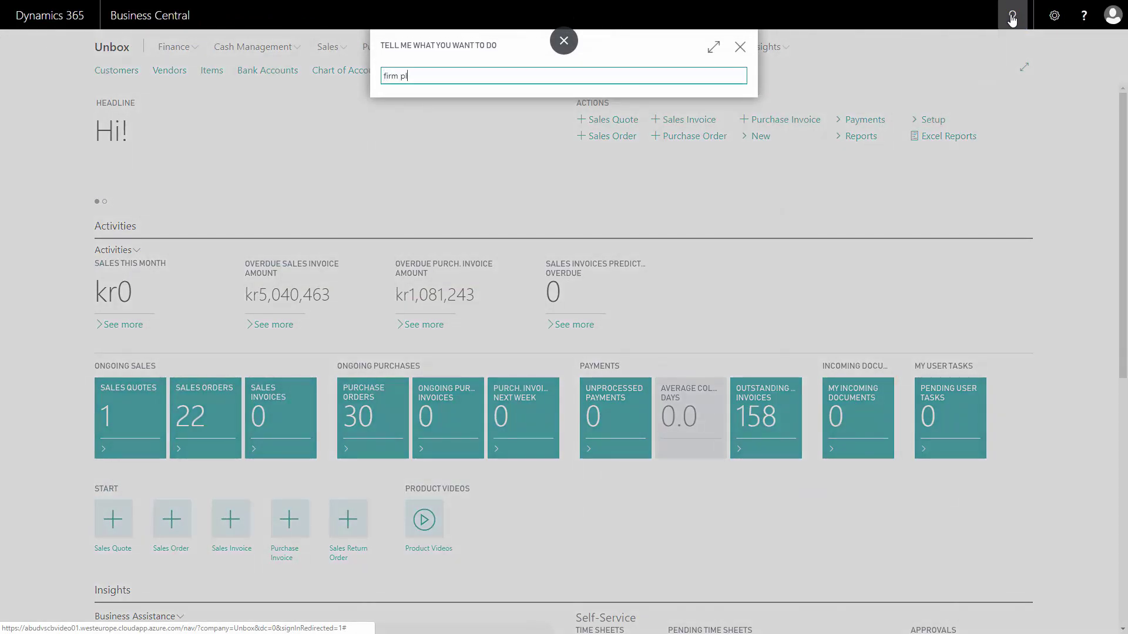
text(a)
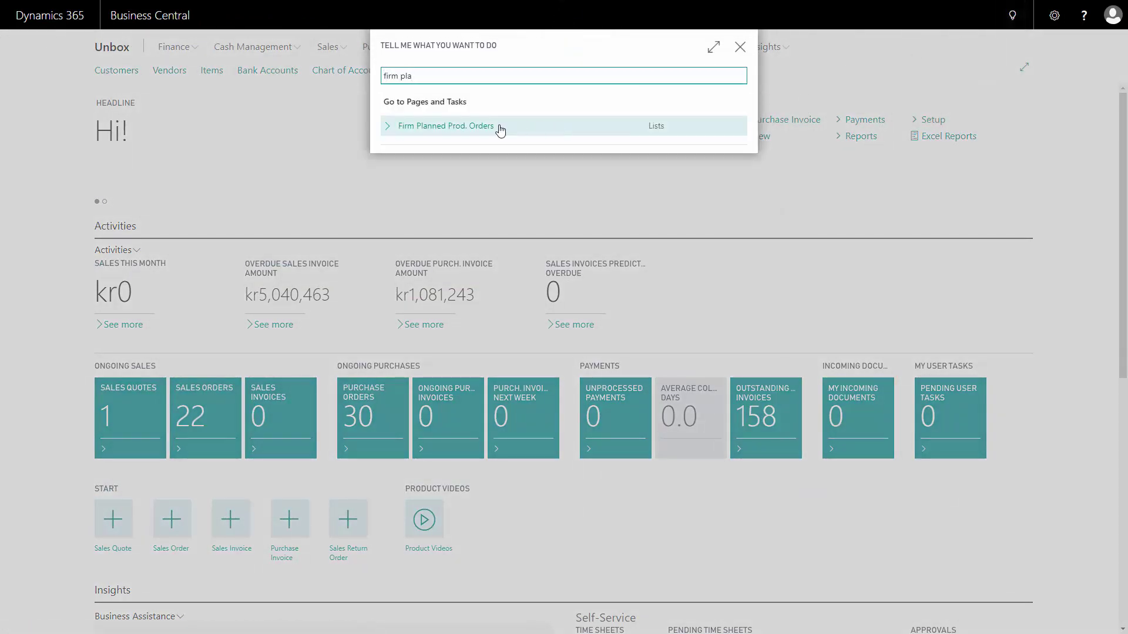
click(500, 131)
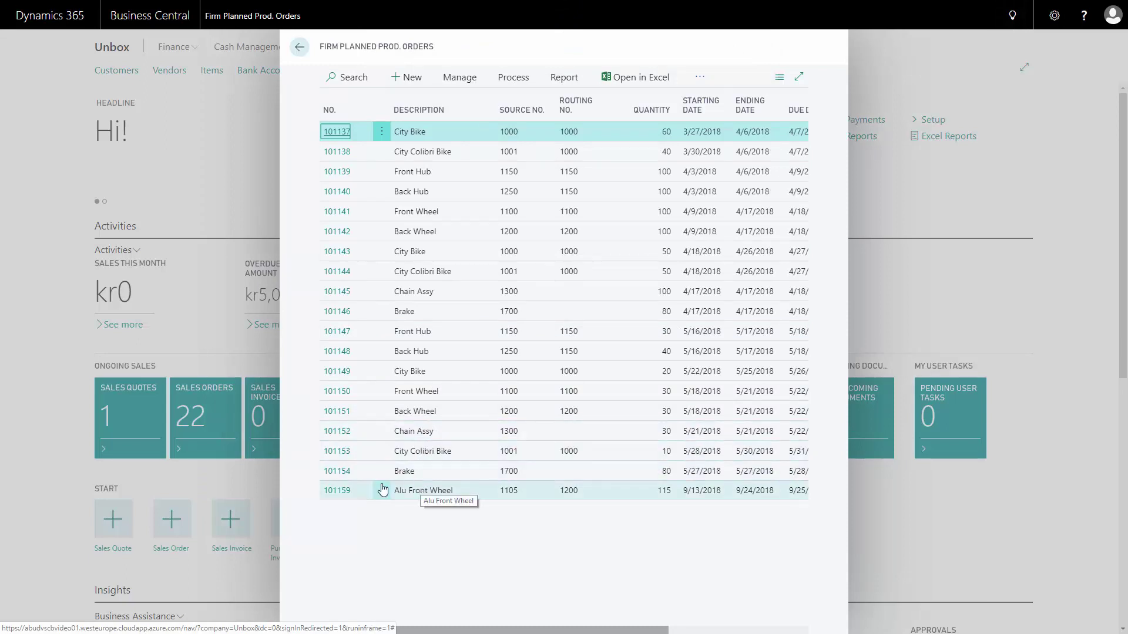
click(338, 491)
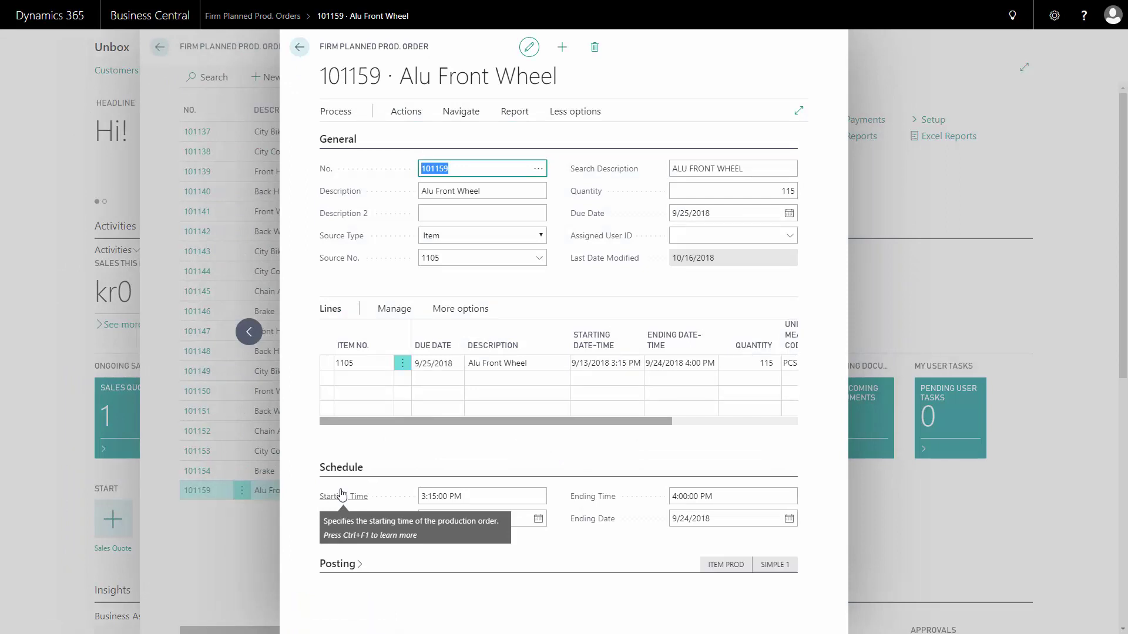
click(469, 311)
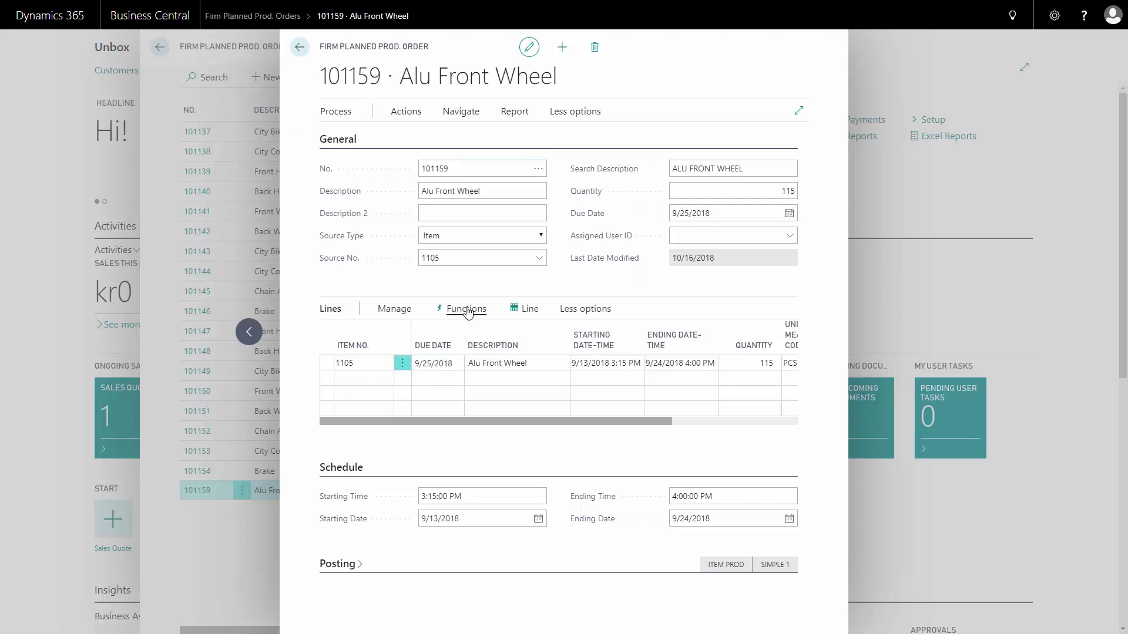
click(529, 310)
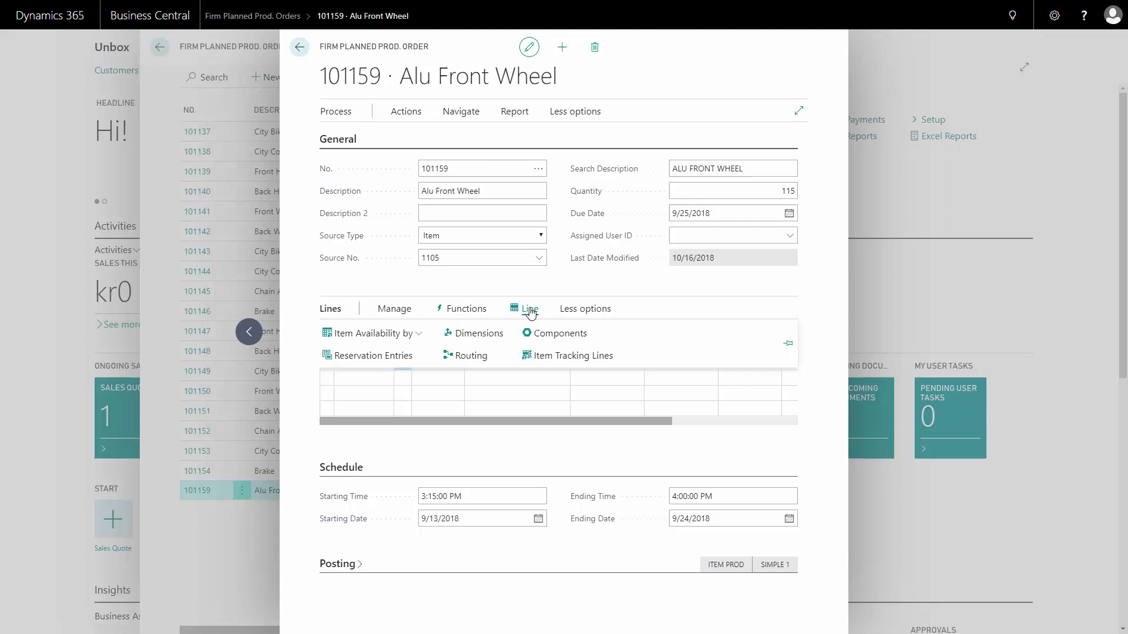
click(559, 334)
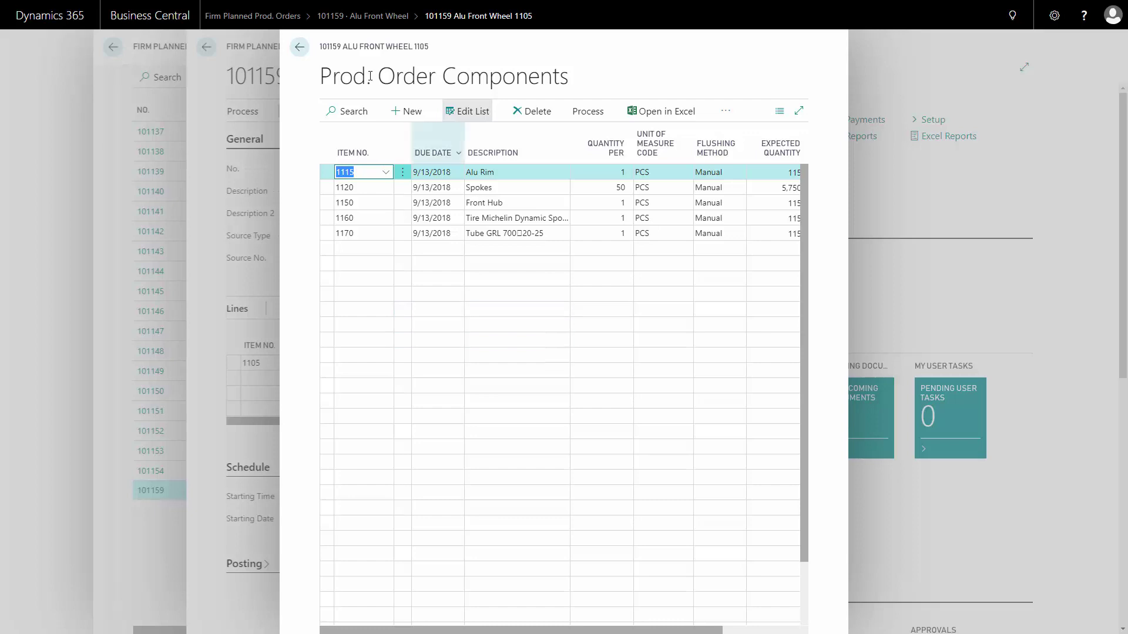
click(304, 55)
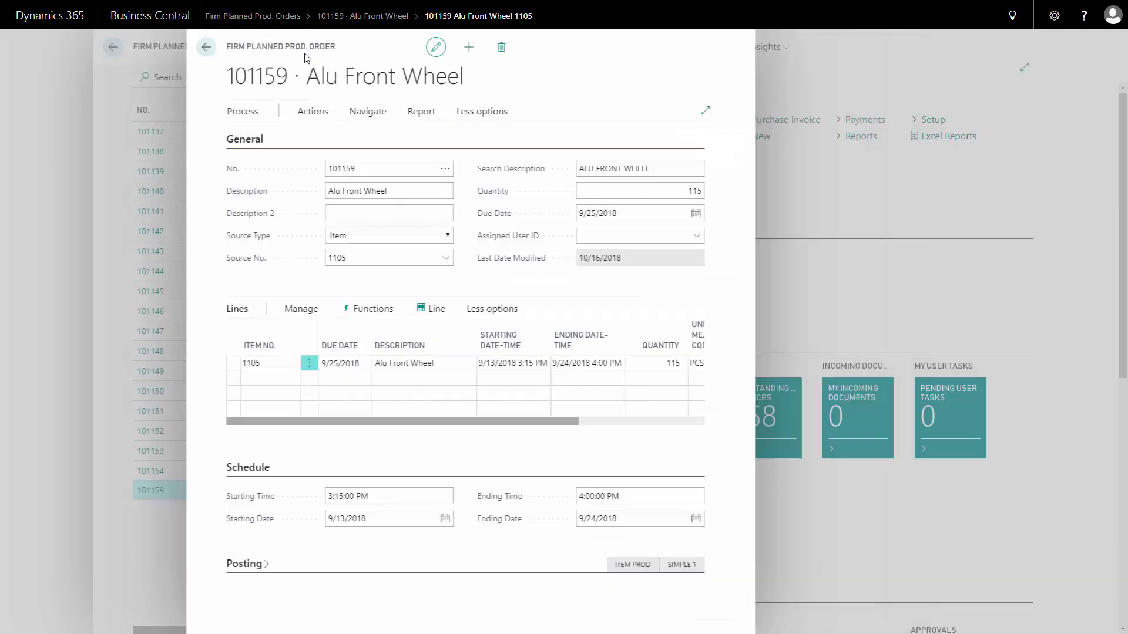
click(530, 311)
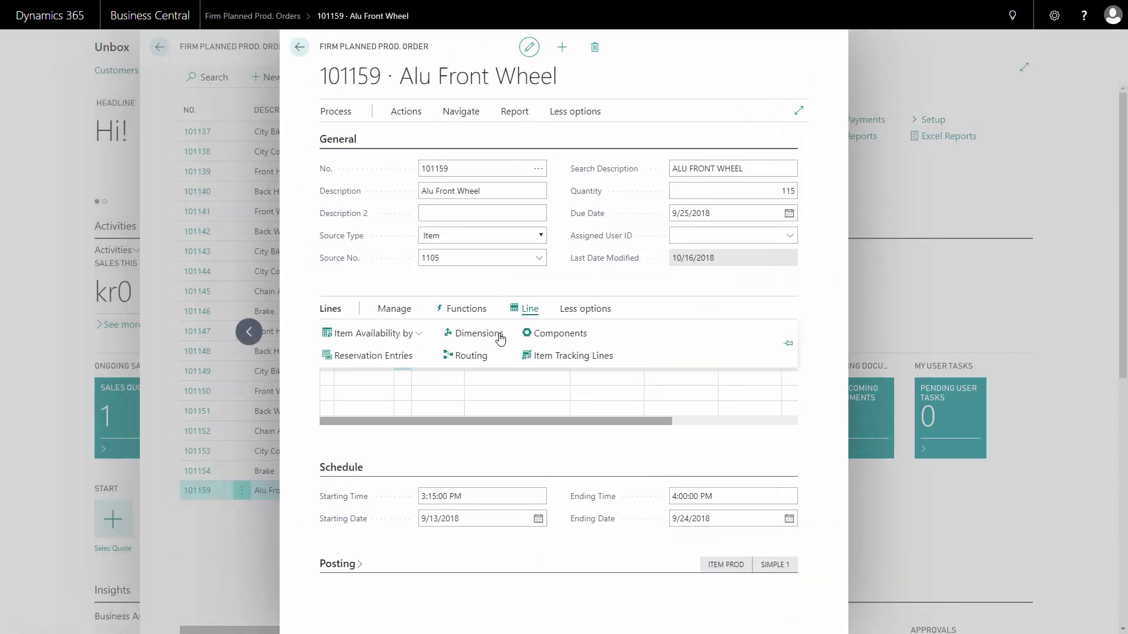
click(473, 360)
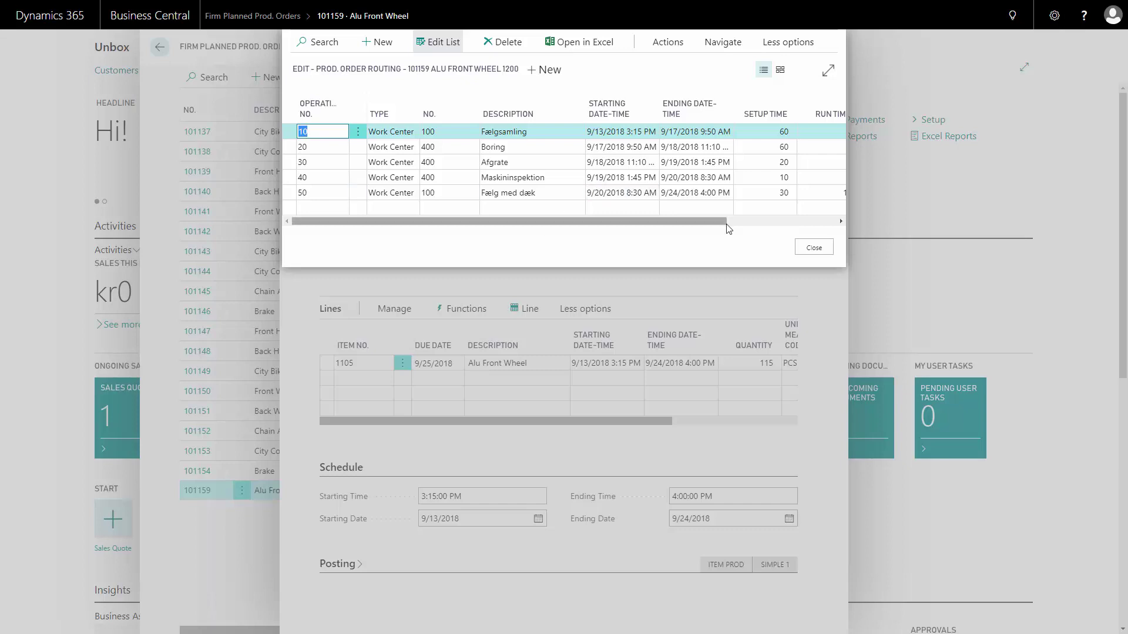
Preview the Material Requisition report for order 101159, then request its Job Card report
click(813, 248)
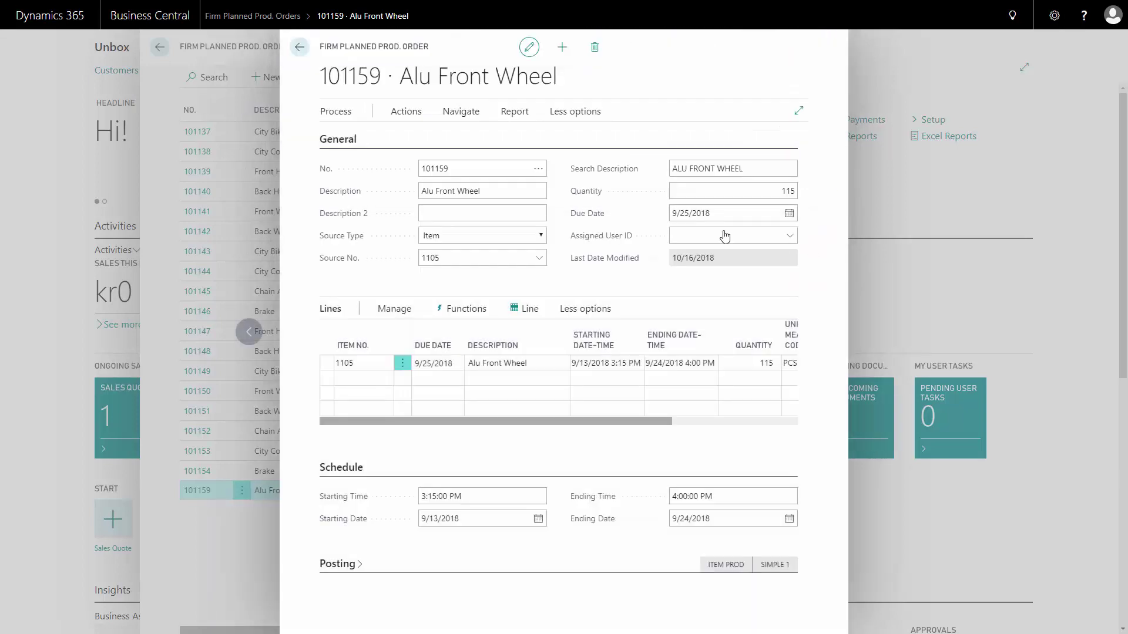
click(347, 114)
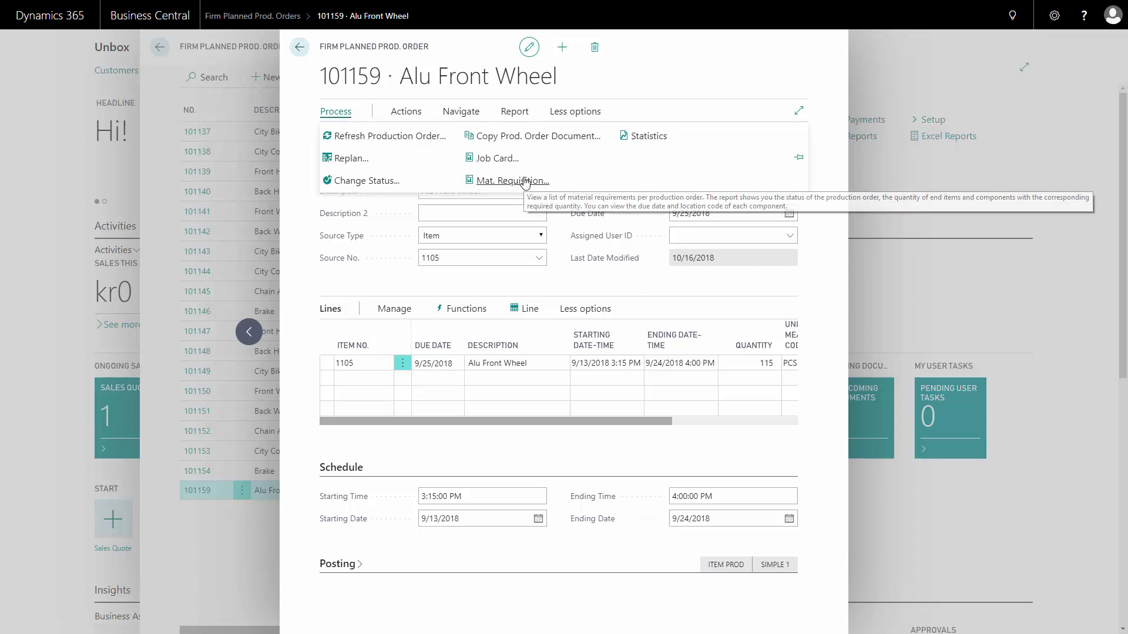
click(525, 181)
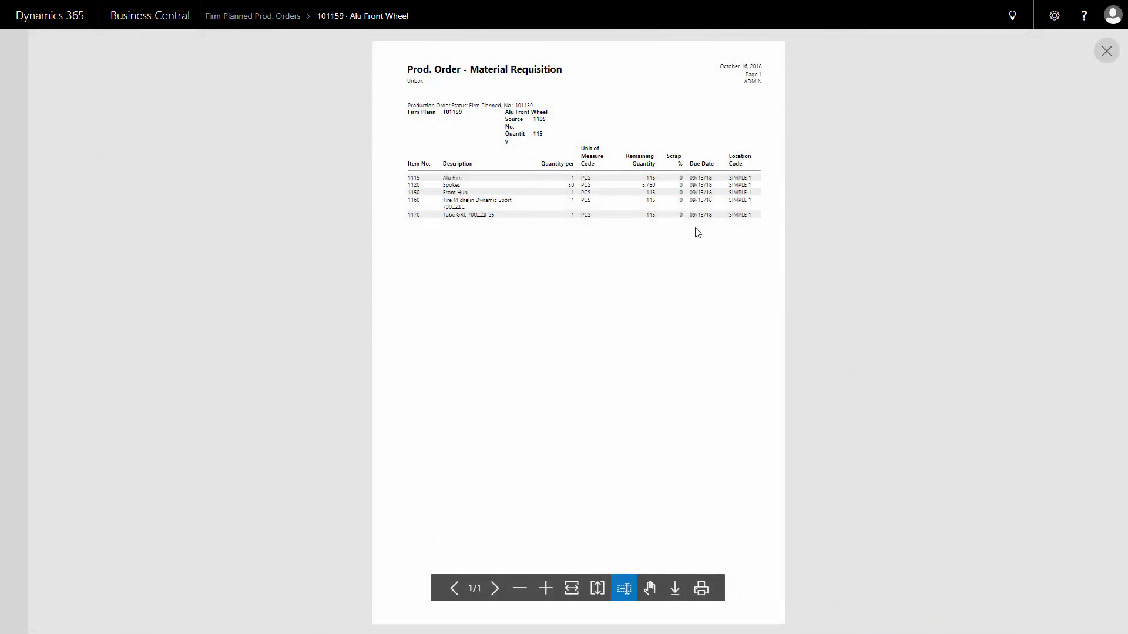
click(1105, 55)
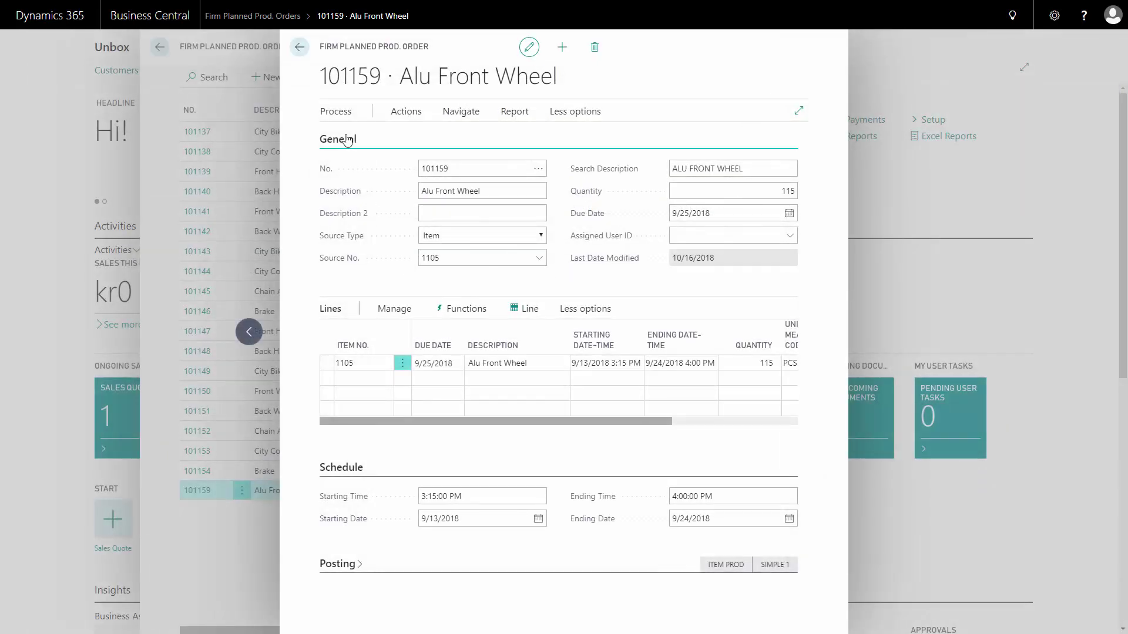
click(336, 111)
click(502, 159)
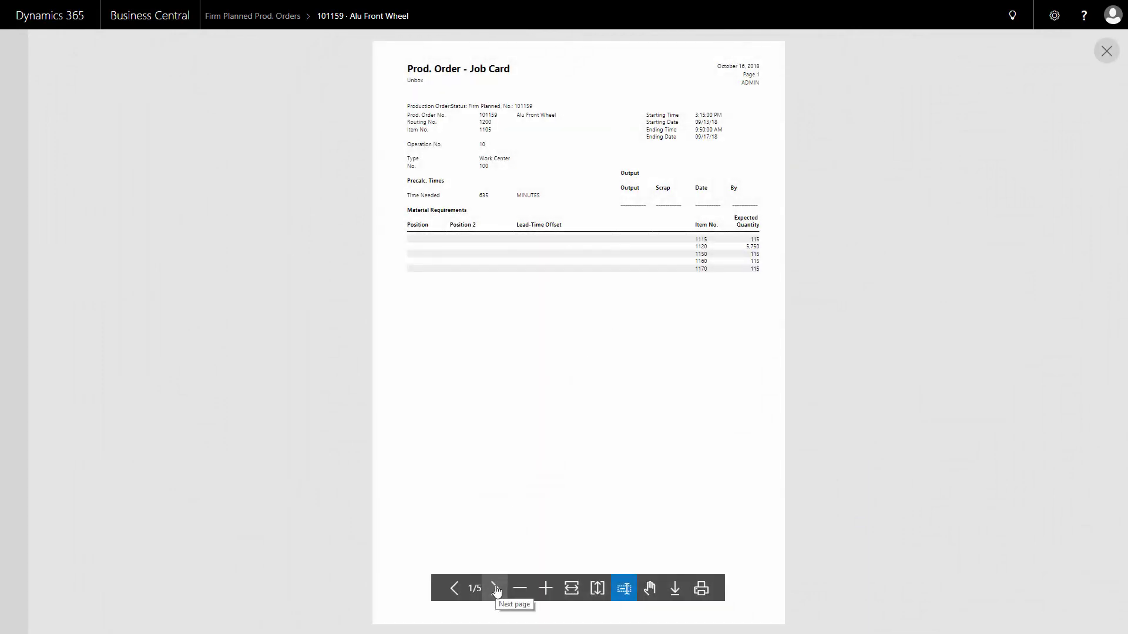
Page ahead to page 3 of the job card, showing operation 30 at work center 400
click(495, 589)
click(495, 589)
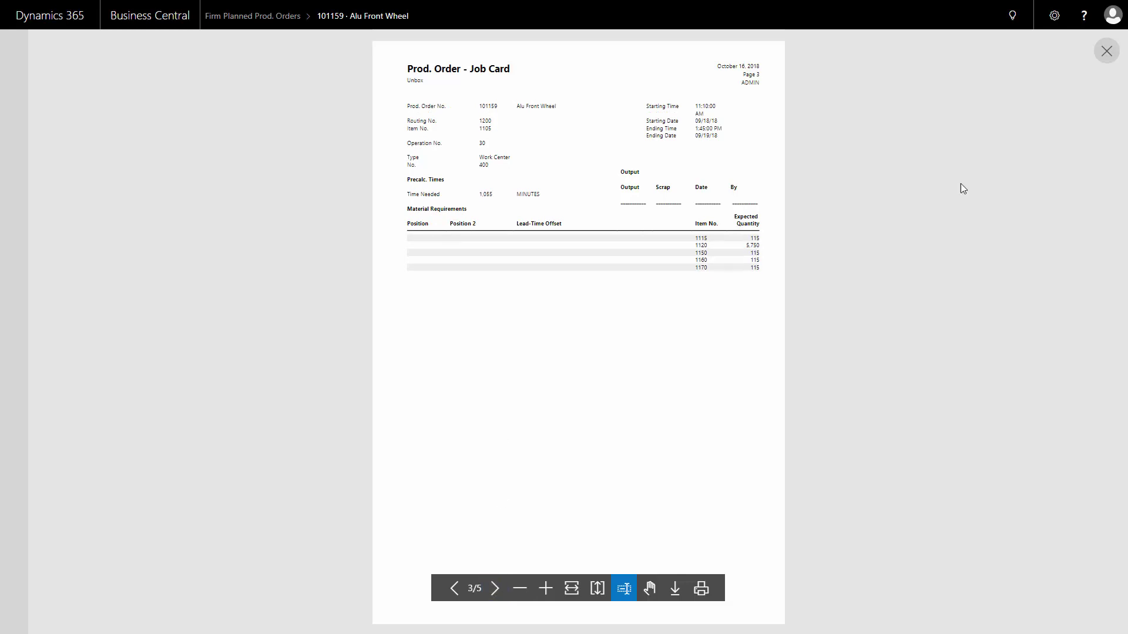
Close the preview and change order 101159's status to Released, creating production order 101139
click(1106, 50)
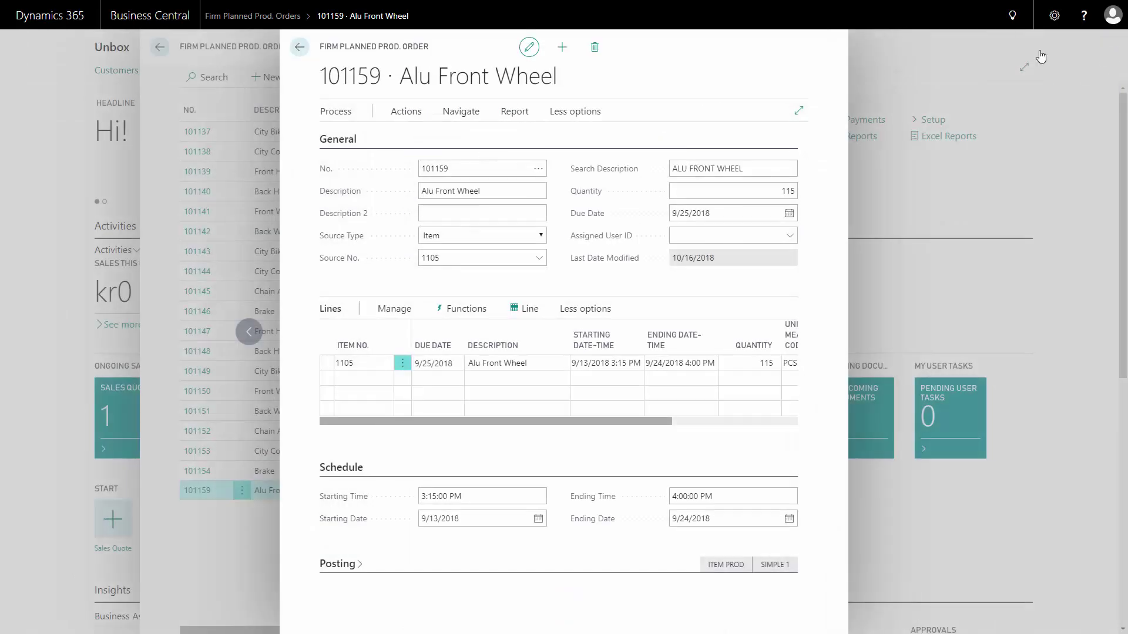
click(339, 120)
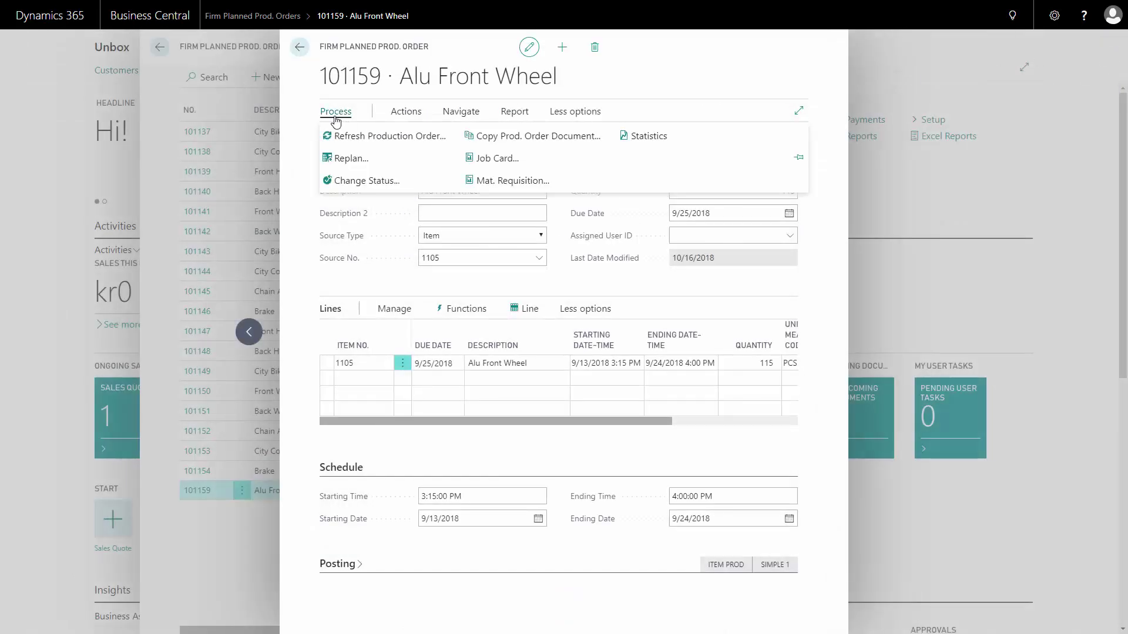
click(377, 181)
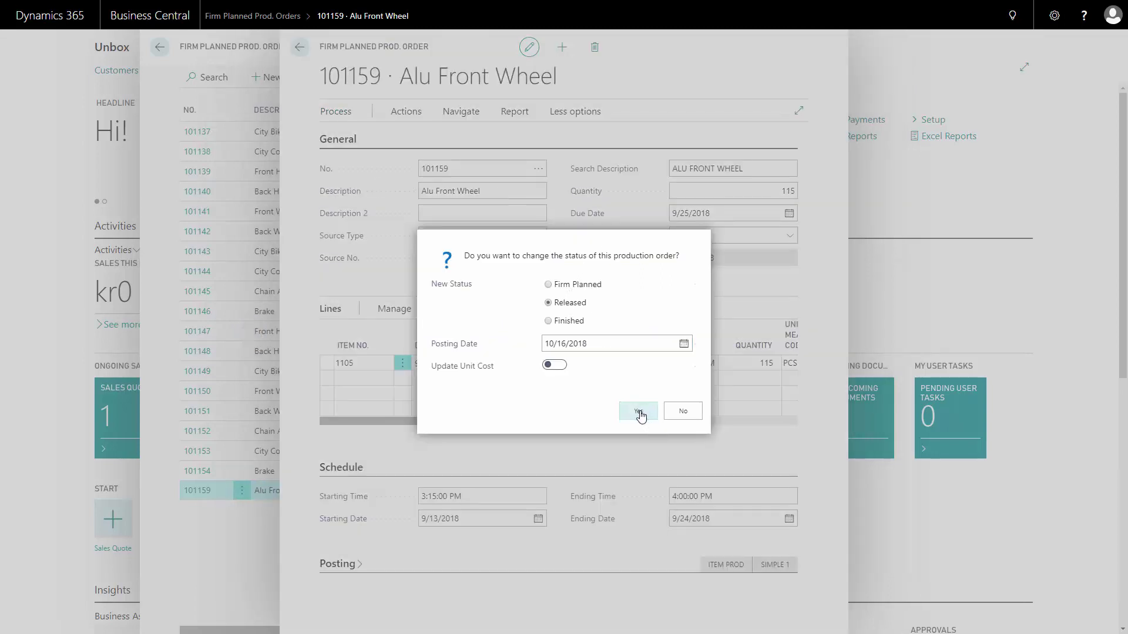
click(640, 413)
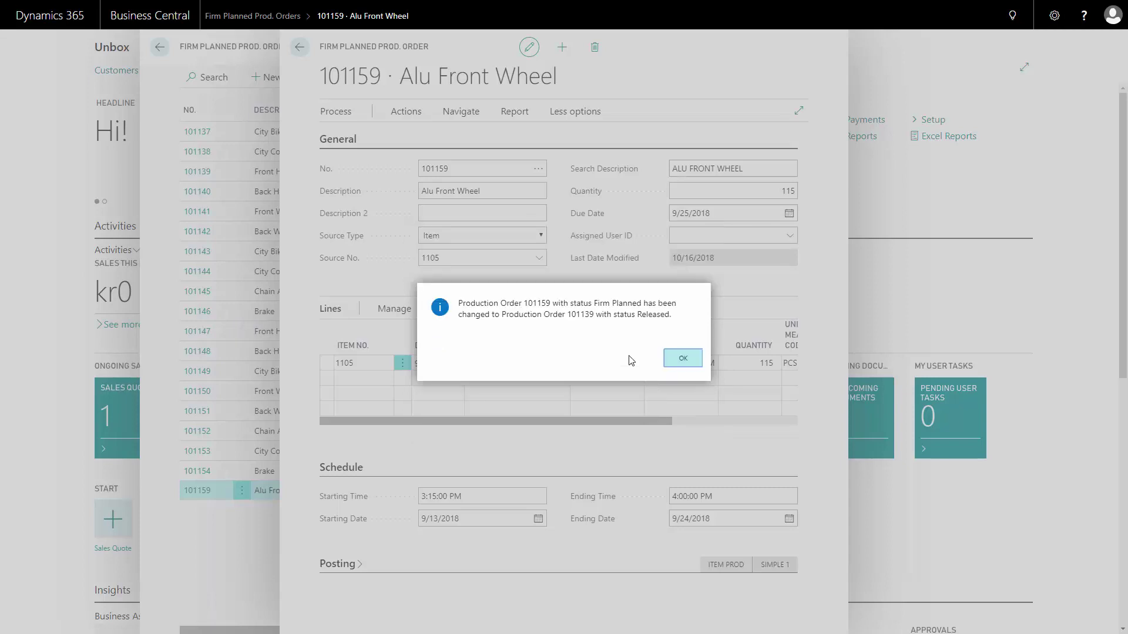
click(683, 359)
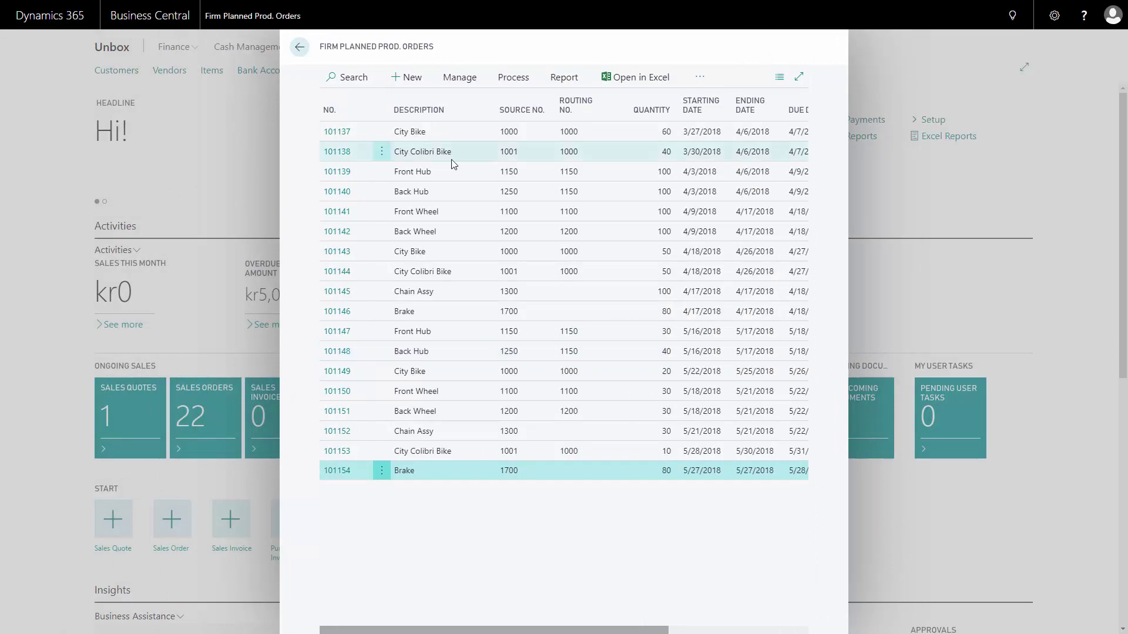
Create a new firm planned production order for source item 1105 with quantity 12
click(408, 78)
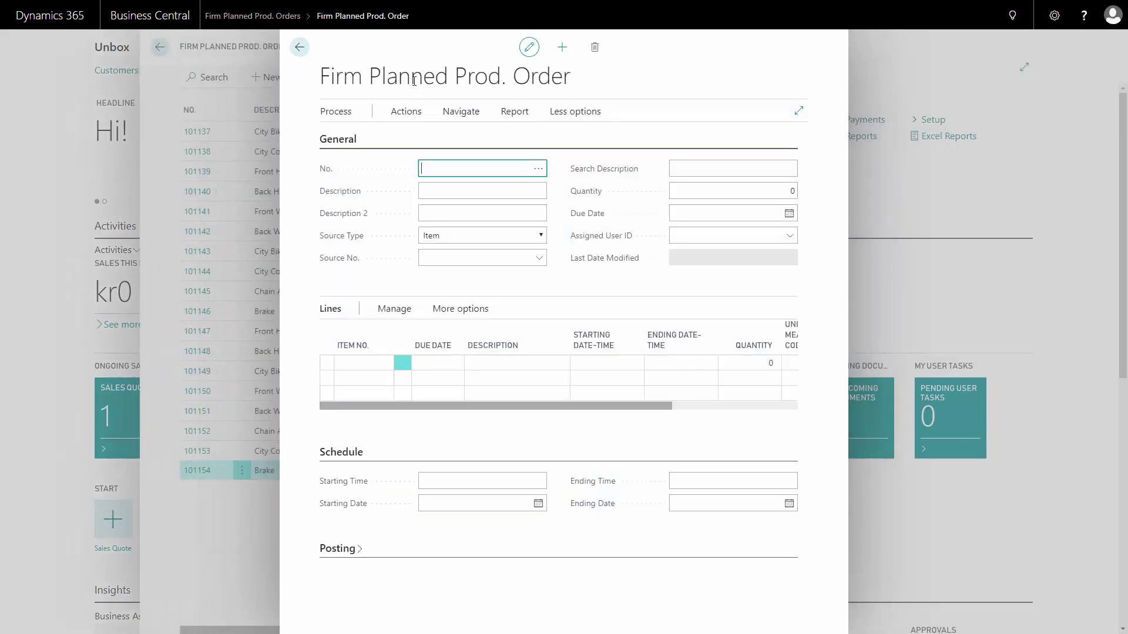
click(448, 238)
click(451, 251)
click(452, 258)
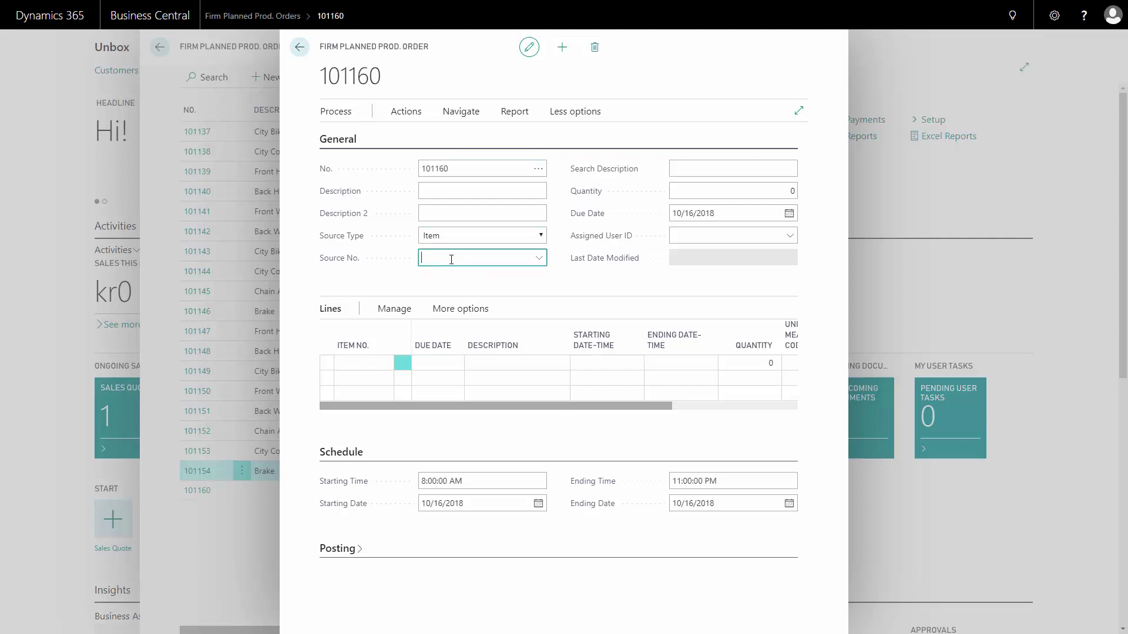
text(1105)
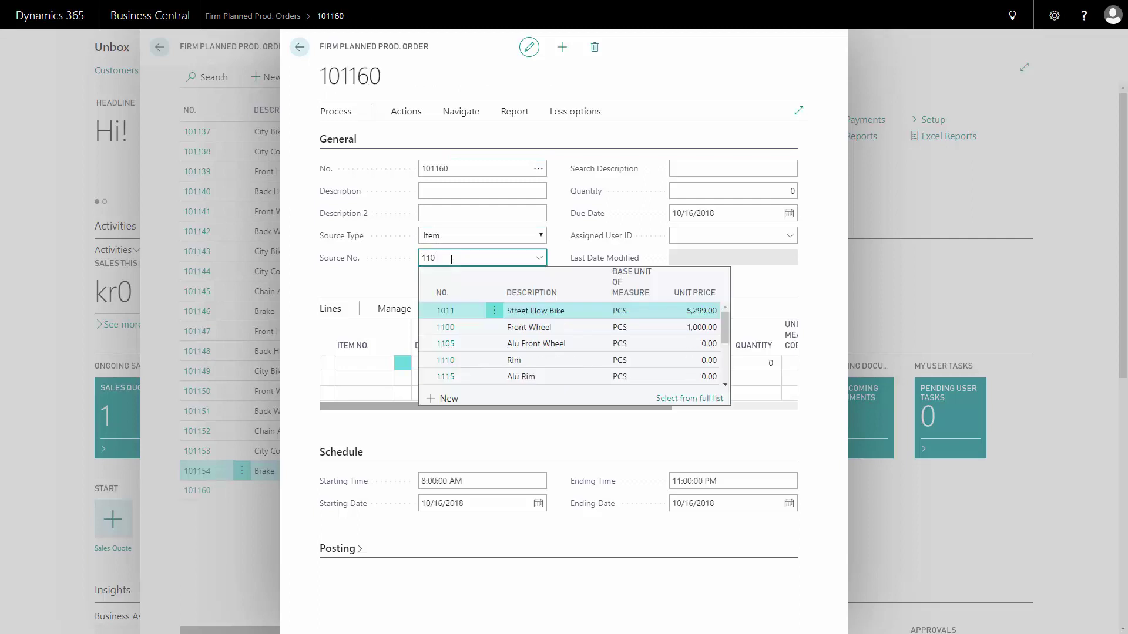
key(Tab)
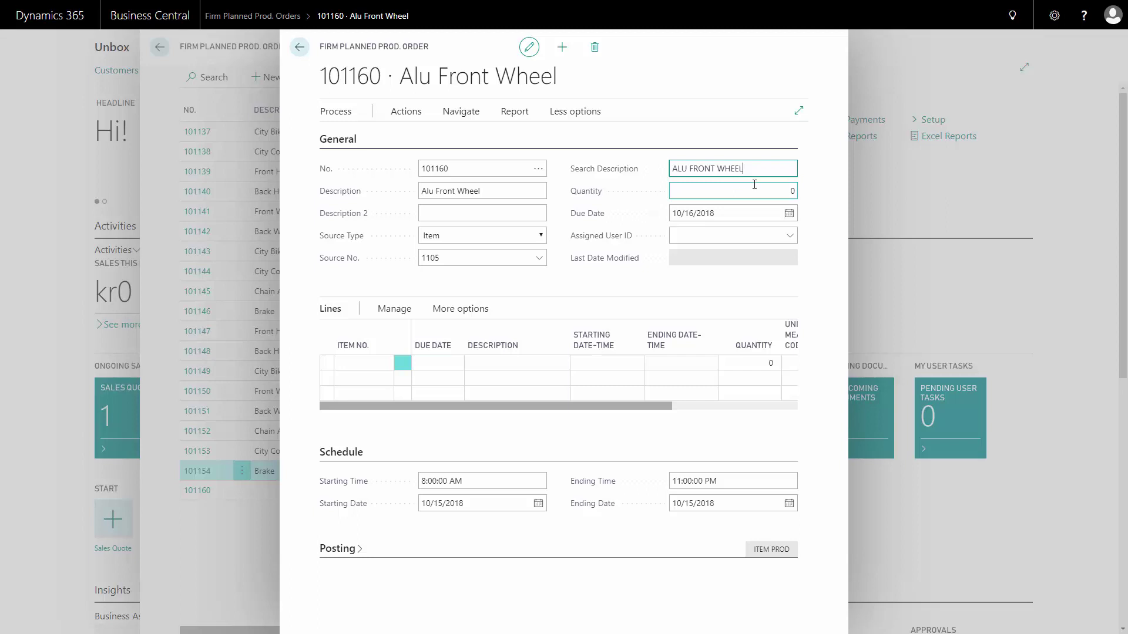
click(754, 185)
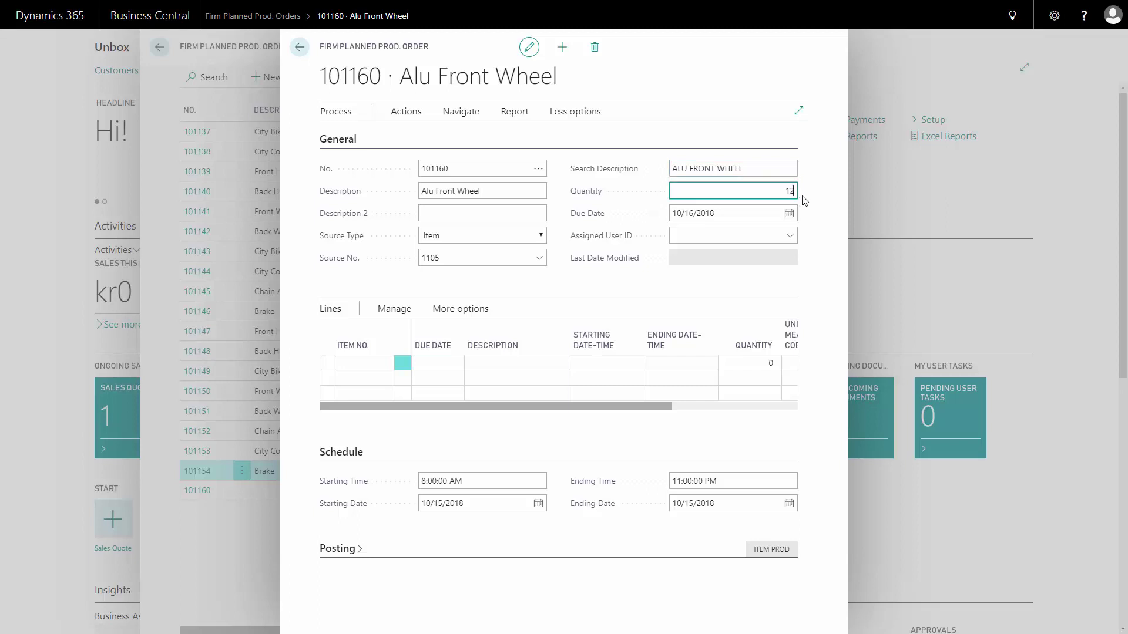
key(Tab)
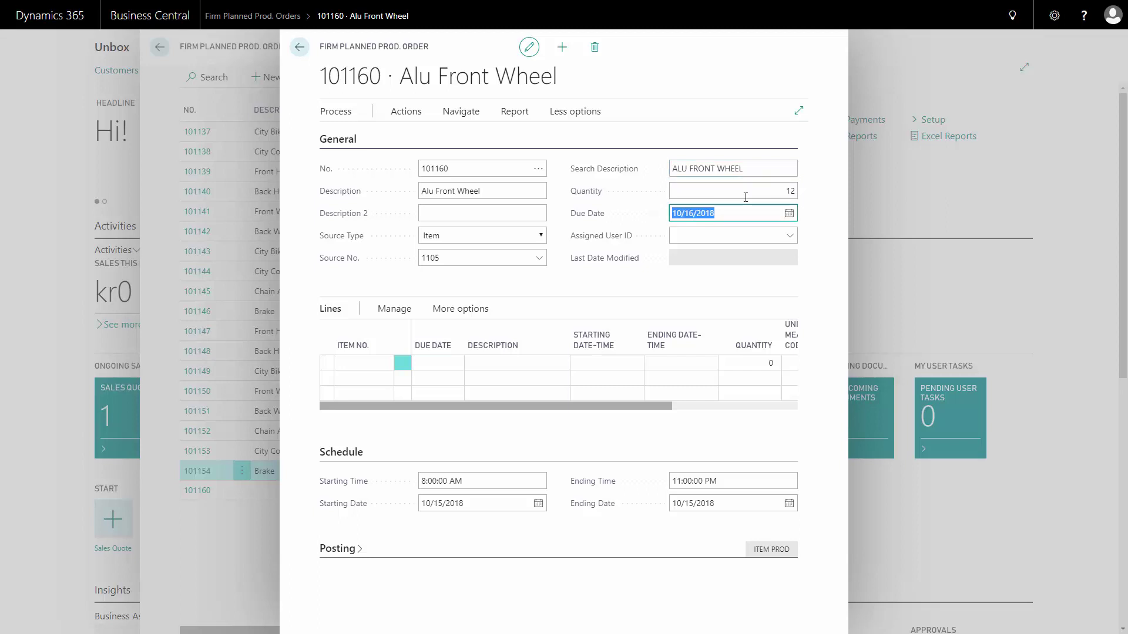
Refresh order 101160 to add its 1105 line, scheduled 10/12/2018 to 10/15/2018
click(337, 116)
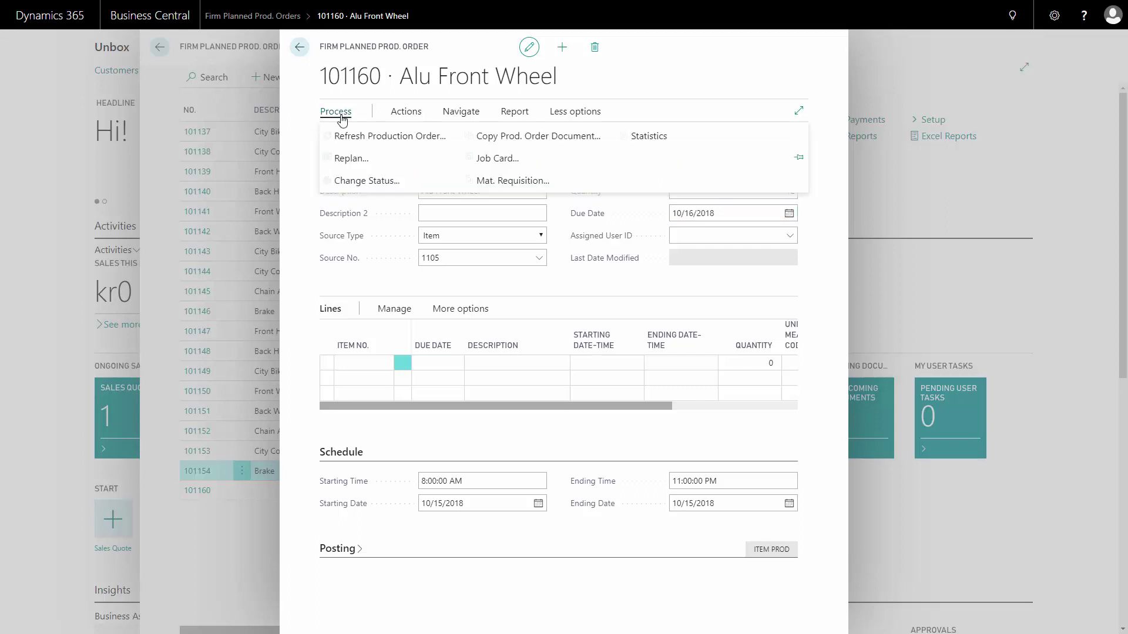
click(386, 143)
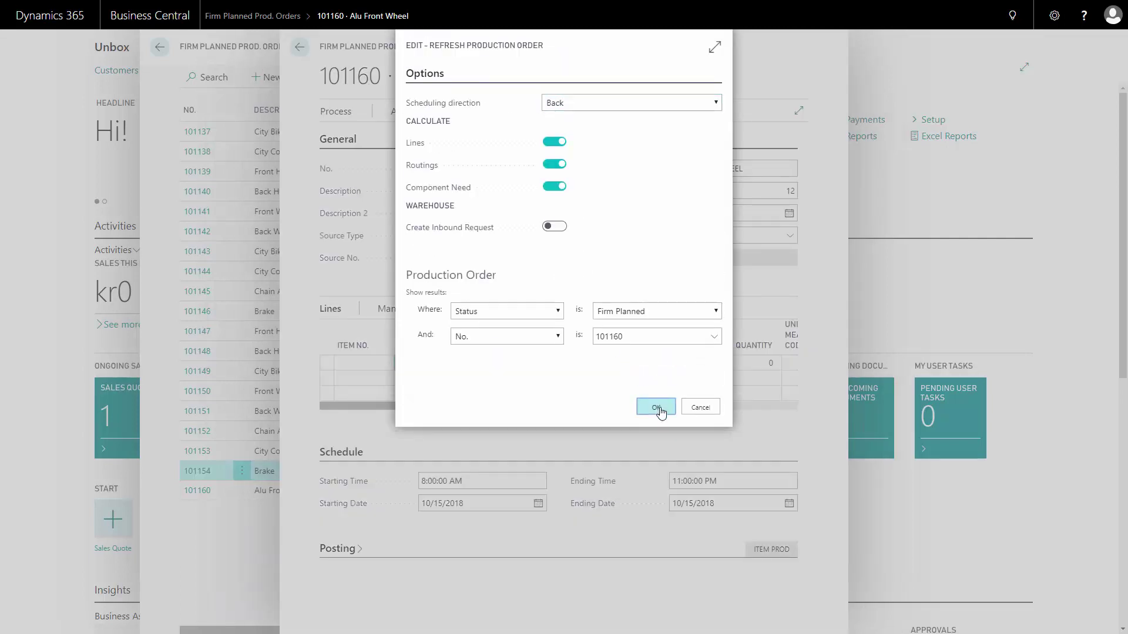
click(656, 408)
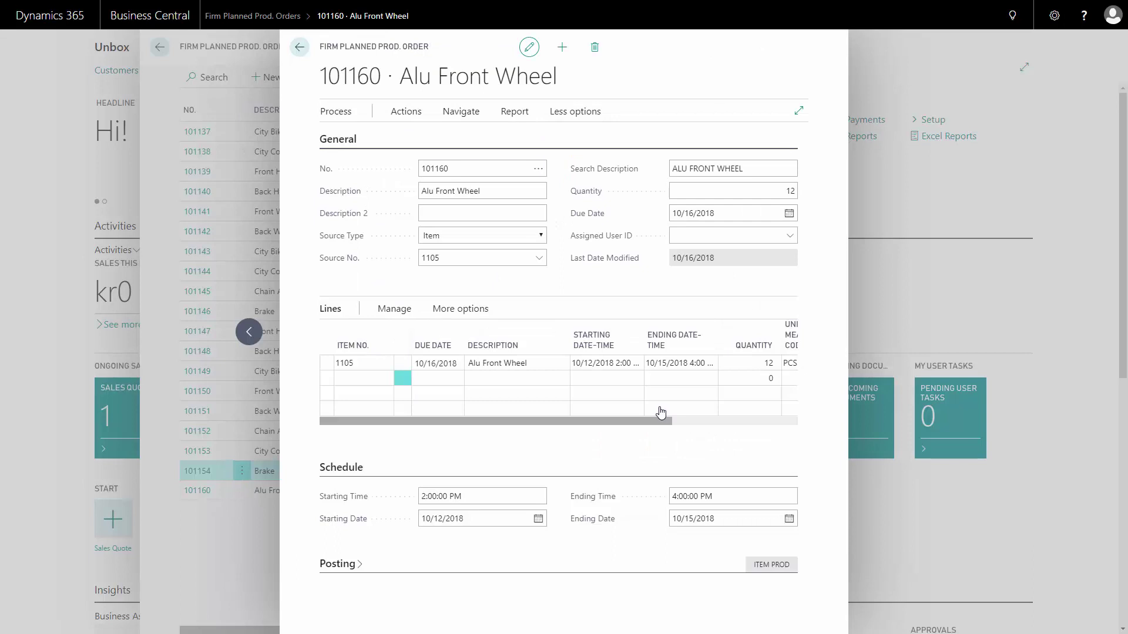
click(511, 364)
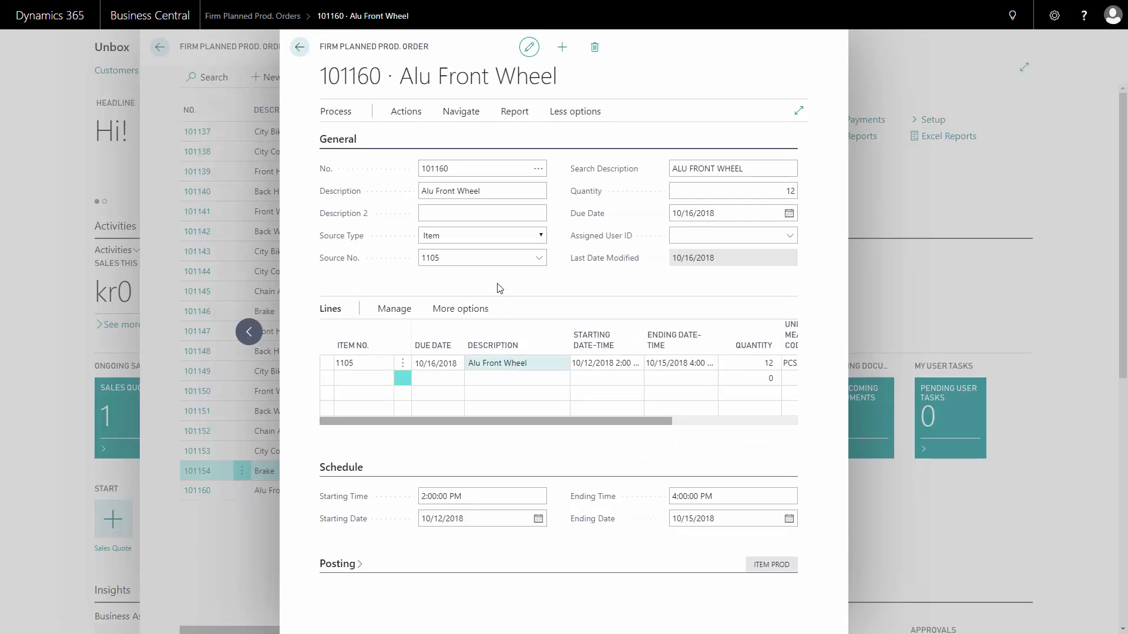
click(462, 238)
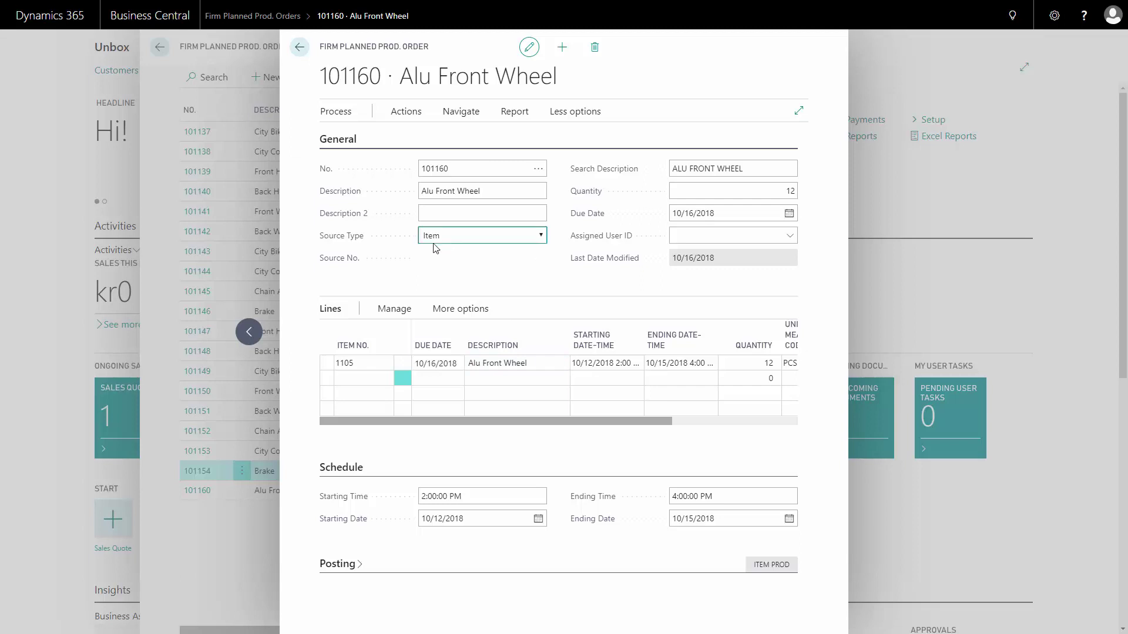
Change order 101160's status to Released, creating production order 101140
click(338, 112)
click(336, 113)
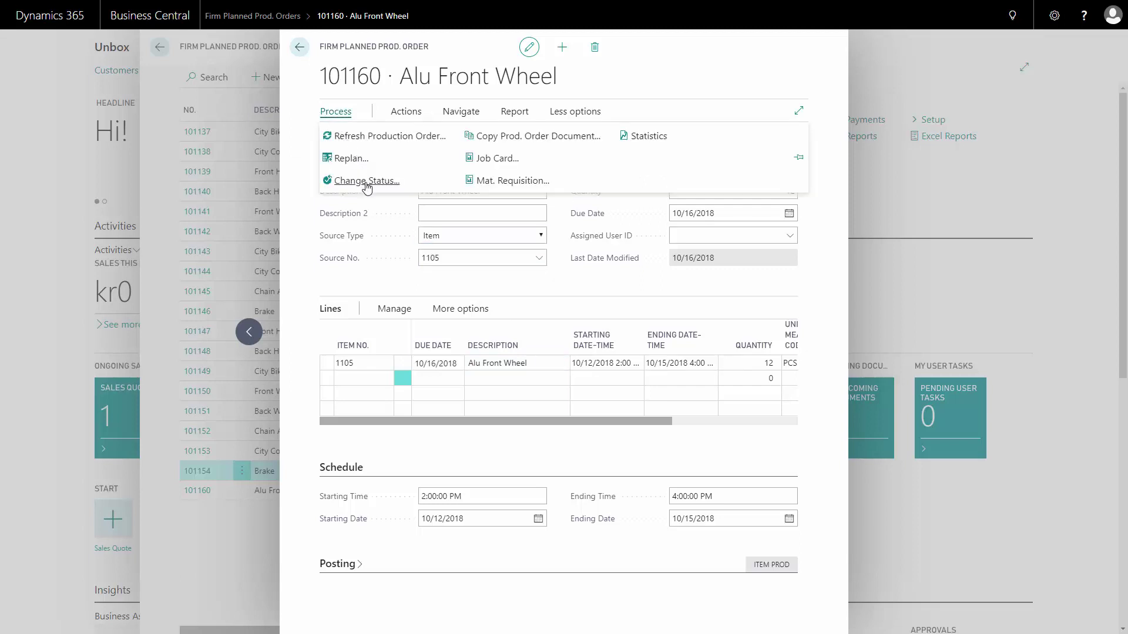
click(366, 181)
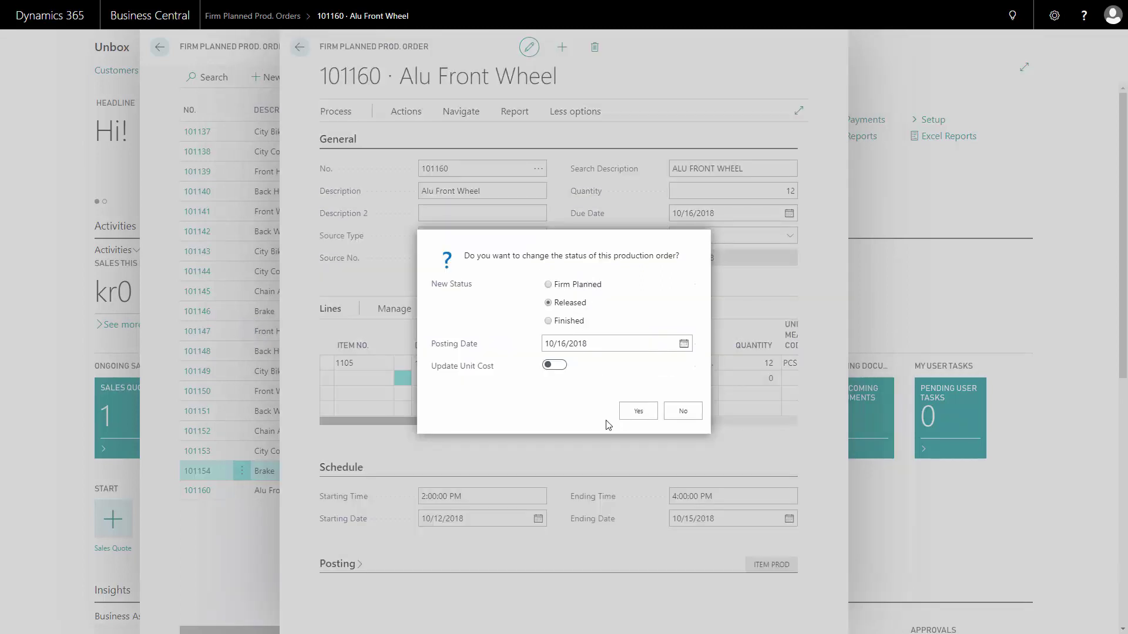
click(638, 412)
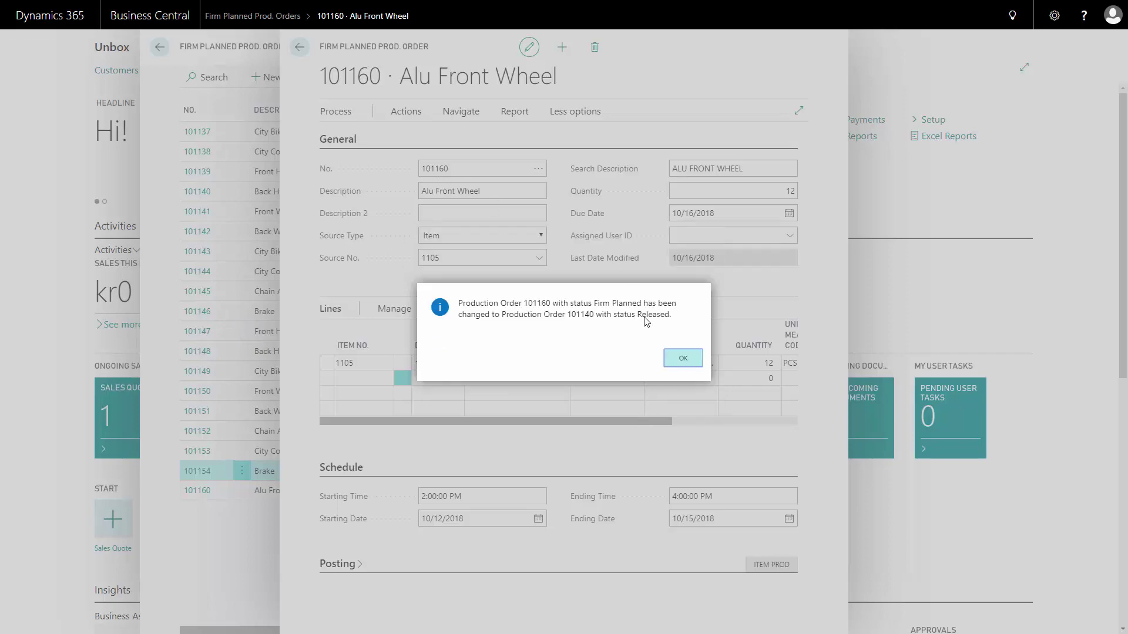
key(Return)
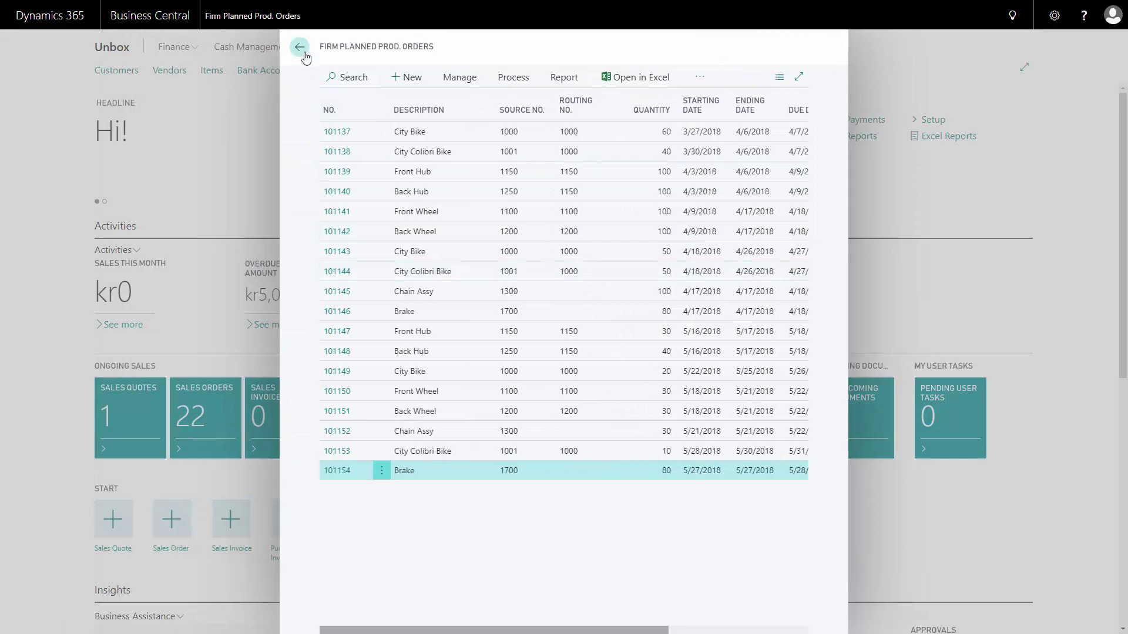
Close the firm planned orders list and open Released Production Orders by searching 'rel pro'
click(303, 55)
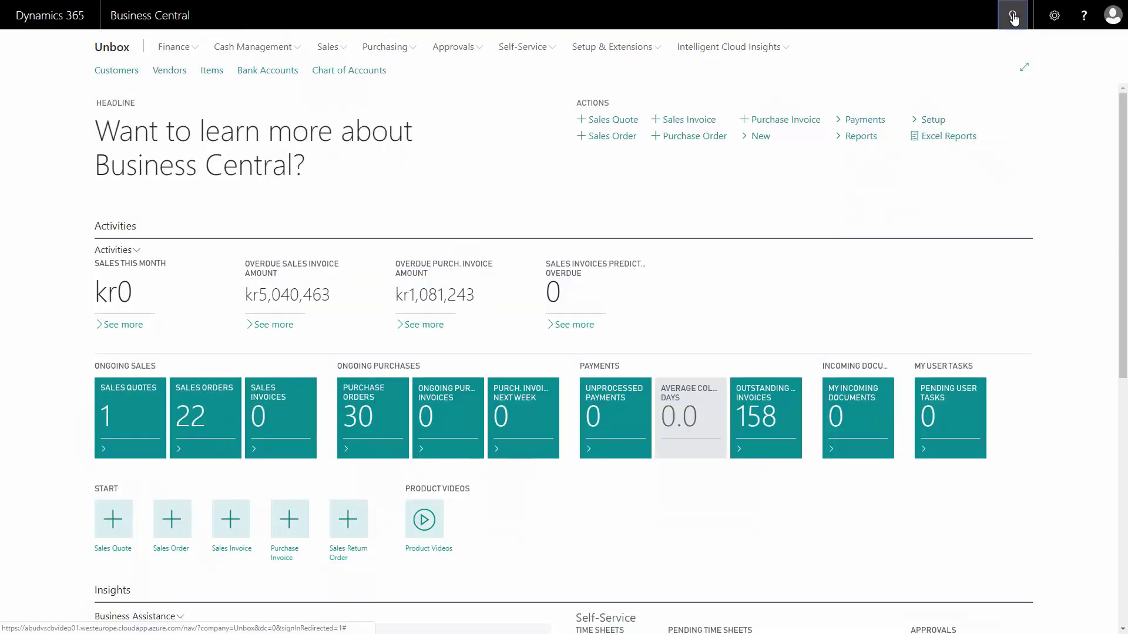
click(1014, 18)
text(rel pr)
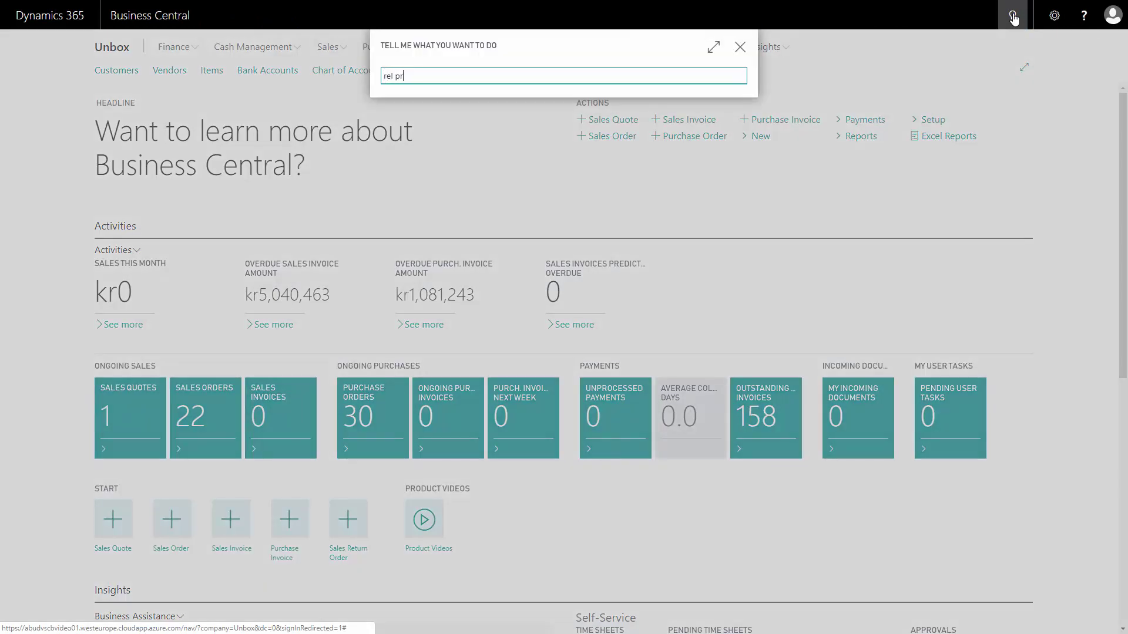
text(o)
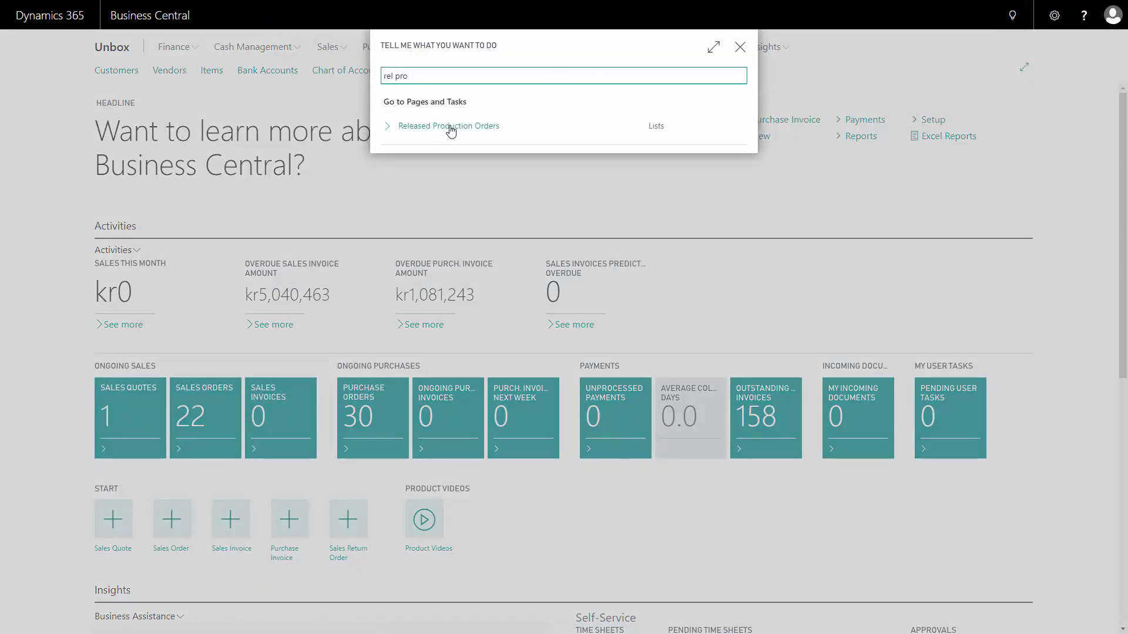
click(451, 131)
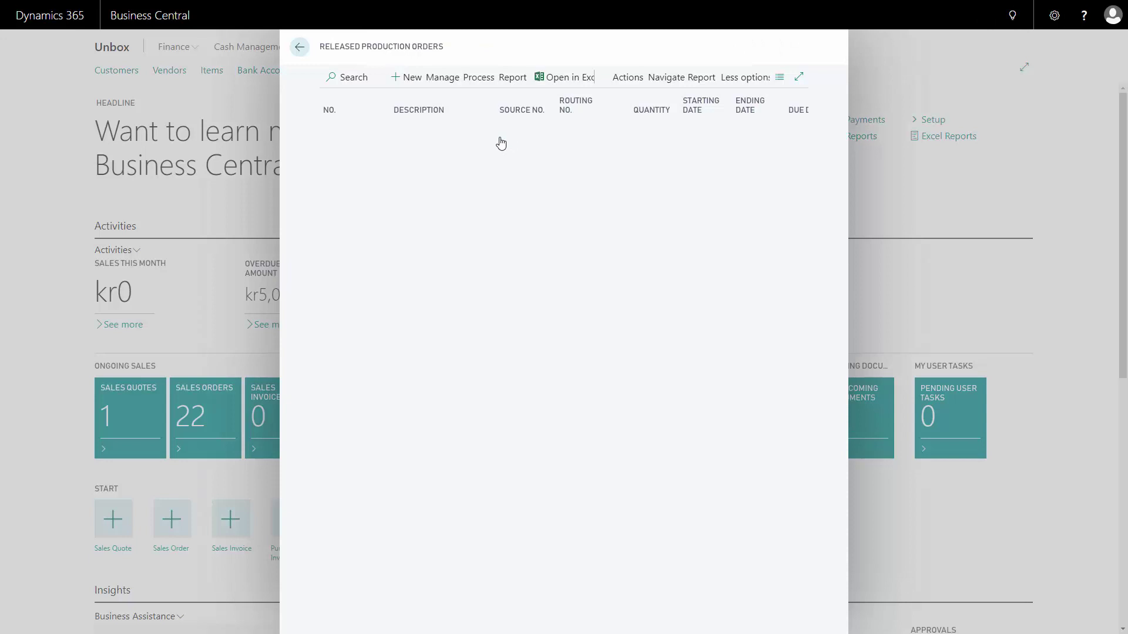